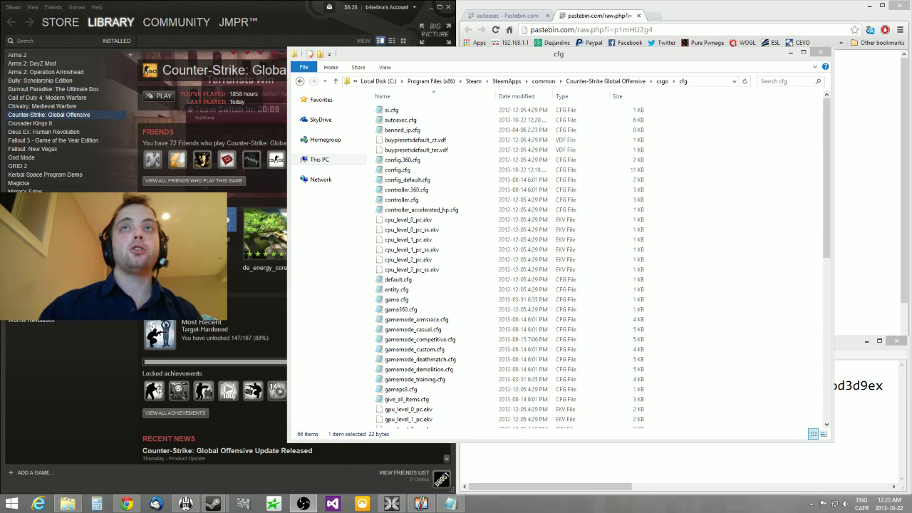
pyautogui.click(709, 78)
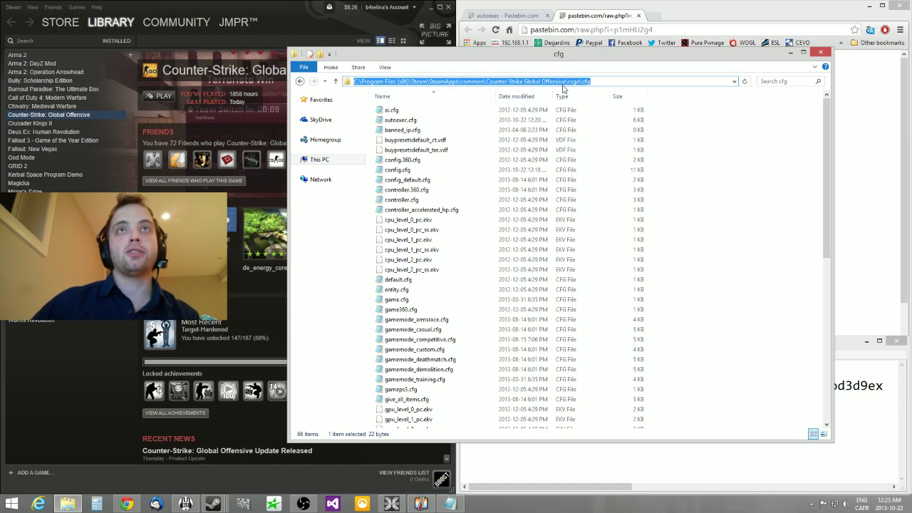
pyautogui.click(614, 84)
pyautogui.hotkey('ctrl', 'a')
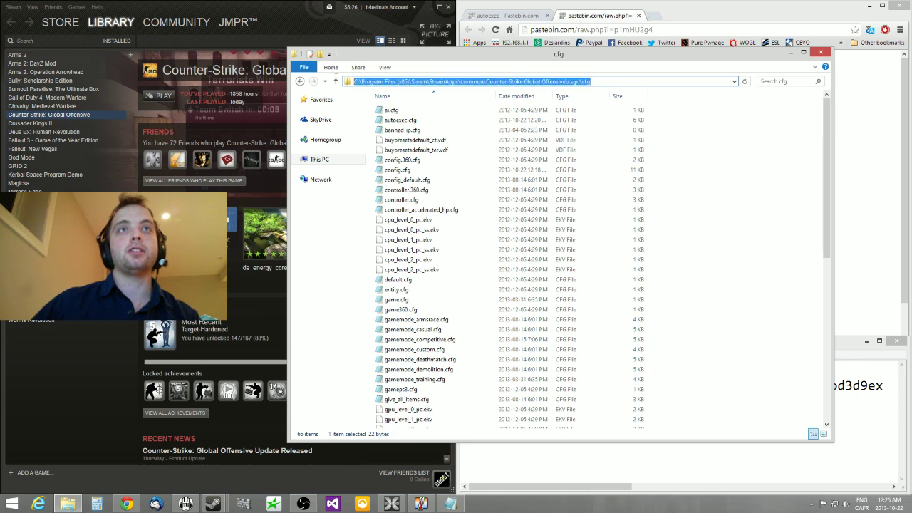
pyautogui.click(694, 206)
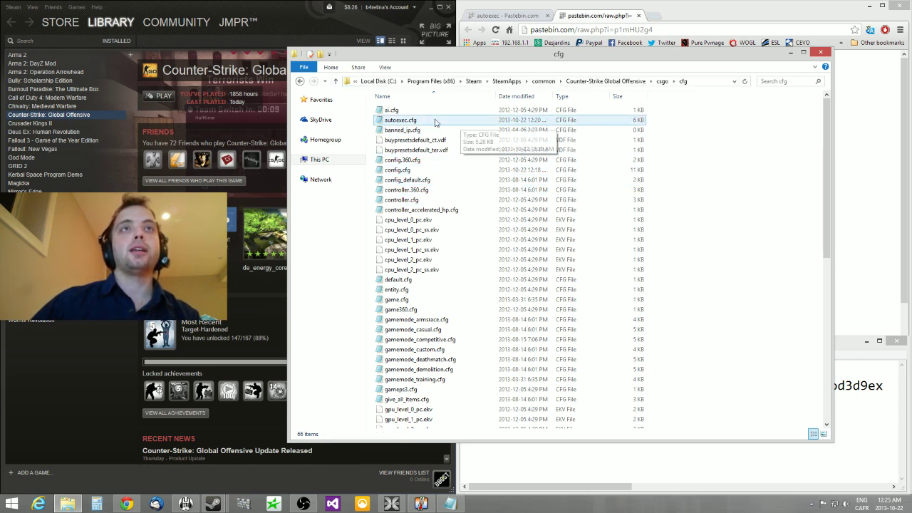
pyautogui.click(396, 120)
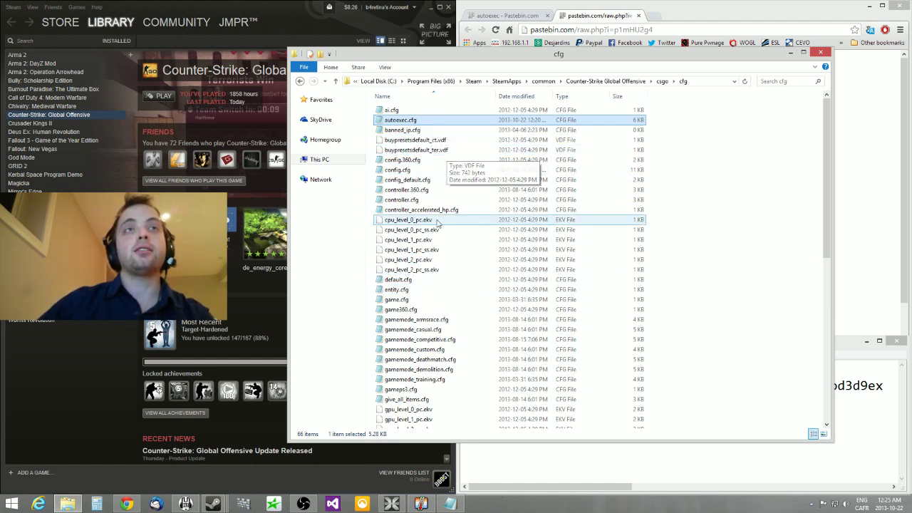
pyautogui.click(426, 171)
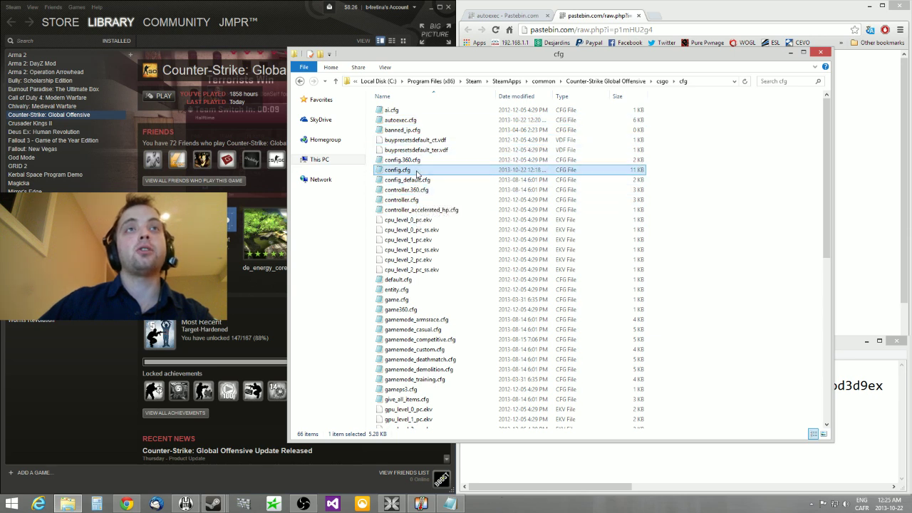
pyautogui.rightClick(426, 171)
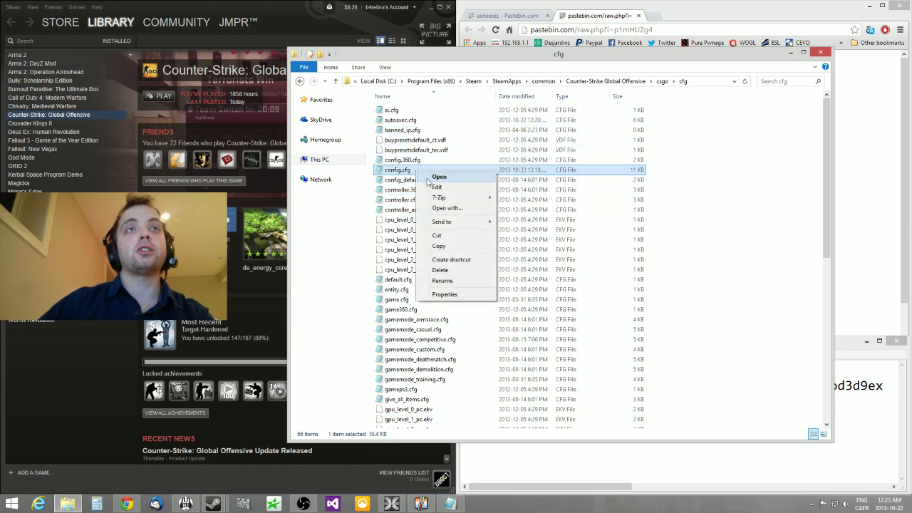
pyautogui.click(439, 246)
pyautogui.hotkey('ctrl', 'v')
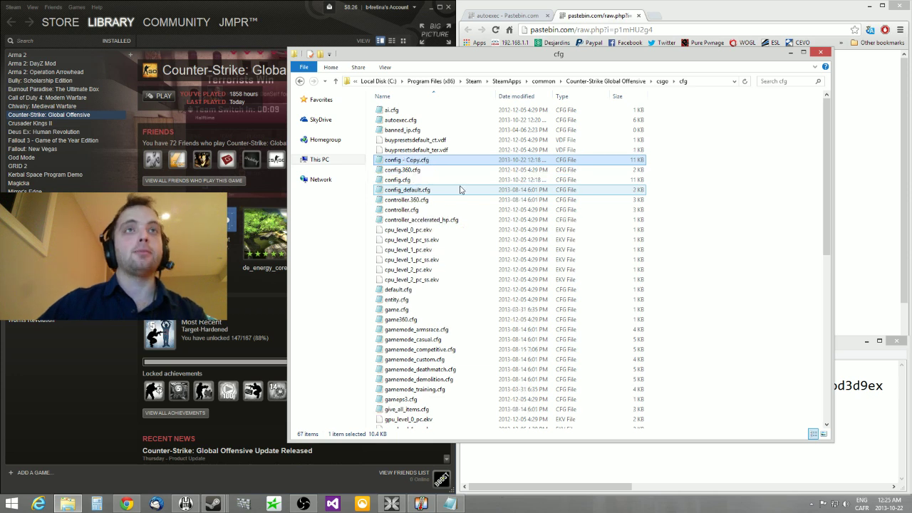
pyautogui.rightClick(418, 161)
pyautogui.click(449, 273)
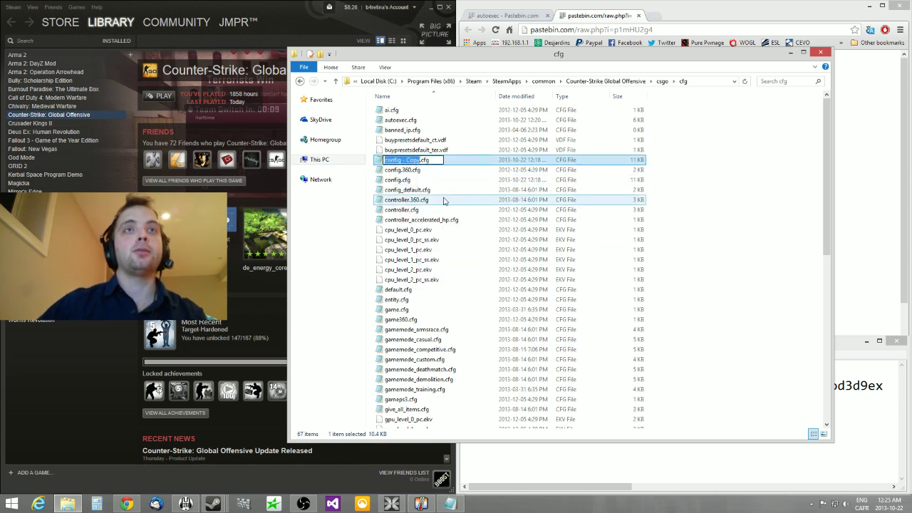
pyautogui.write('autoexec')
pyautogui.write('1')
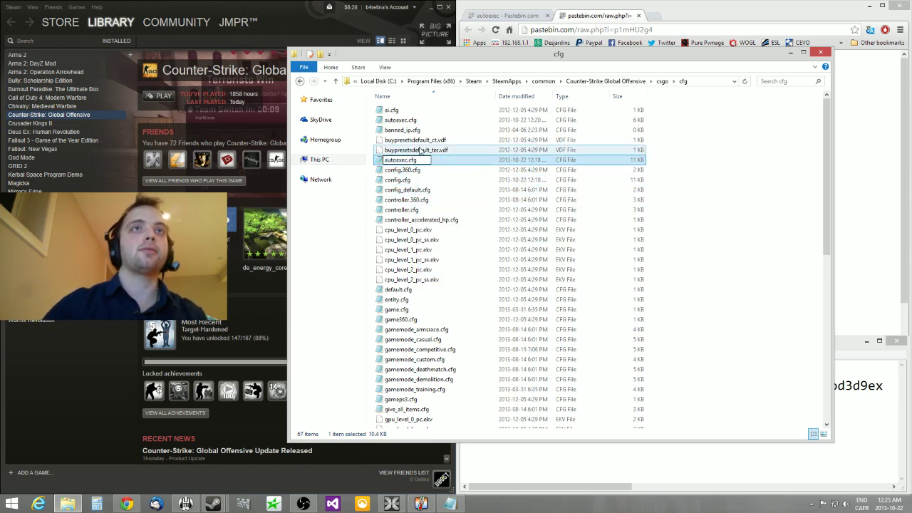
pyautogui.click(407, 169)
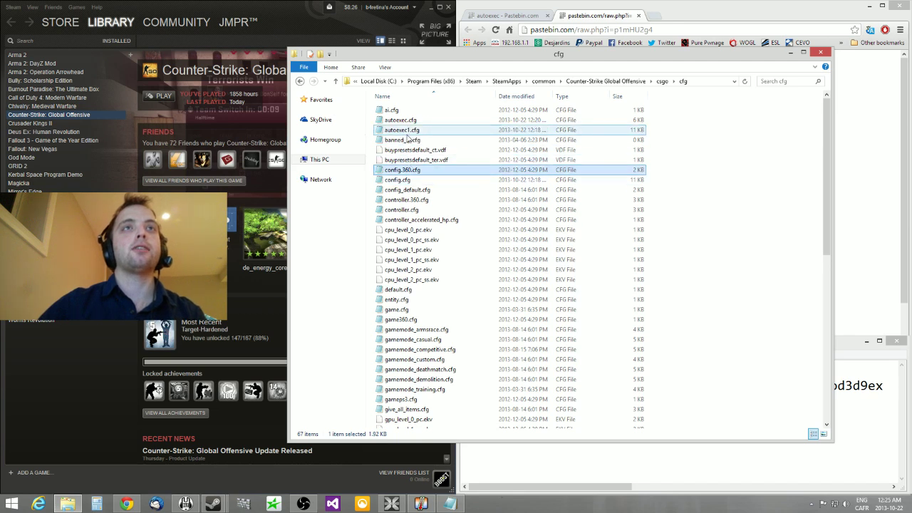
pyautogui.click(407, 129)
pyautogui.press('Delete')
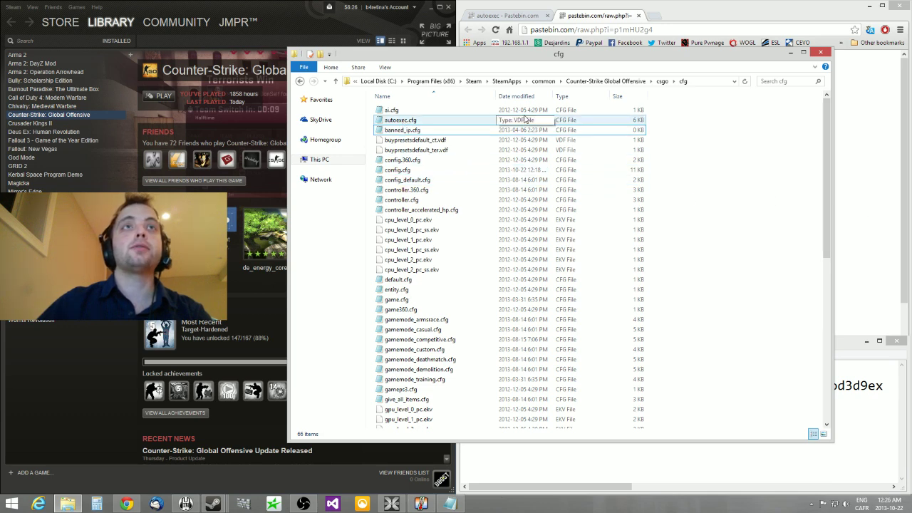
# Bring the Pastebin raw config forward and highlight the Viewmodel and Mouse command blocks
pyautogui.click(606, 30)
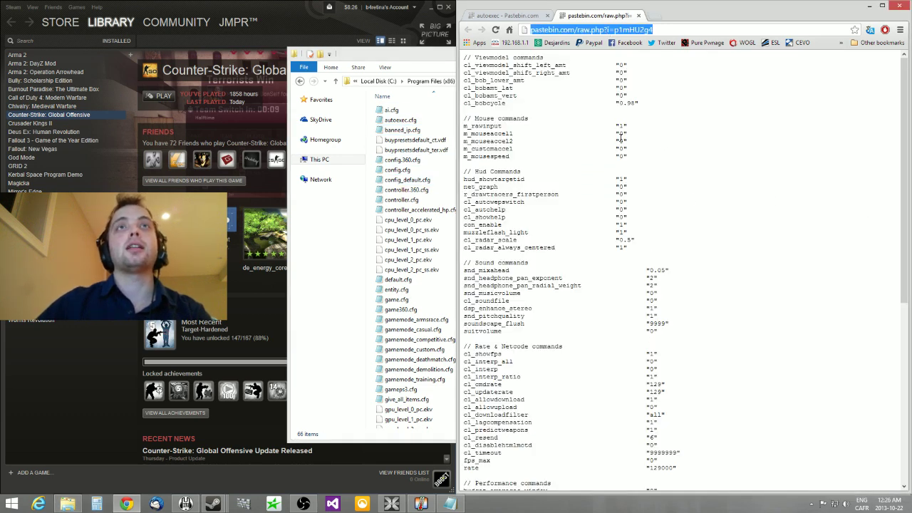
pyautogui.moveTo(905, 75)
pyautogui.mouseDown()
pyautogui.moveTo(899, 210)
pyautogui.moveTo(901, 75)
pyautogui.mouseUp()
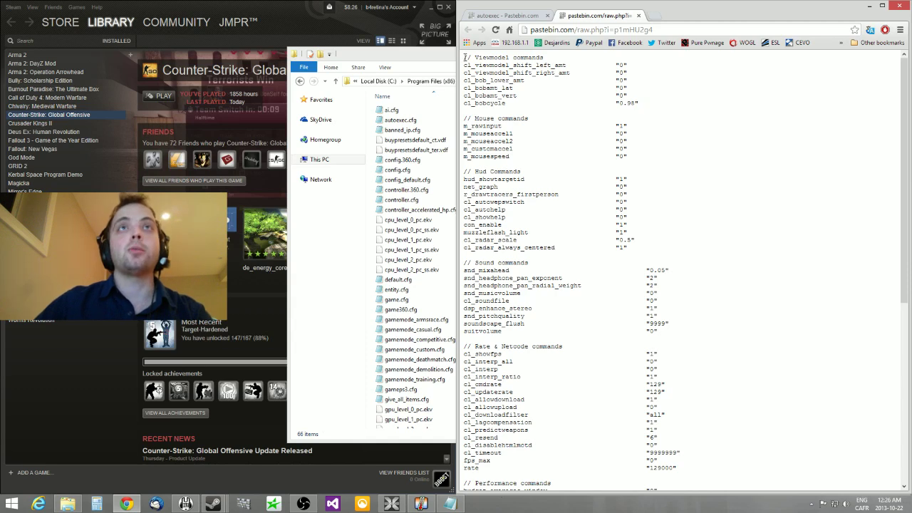
pyautogui.moveTo(465, 56); pyautogui.dragTo(660, 105)
pyautogui.click(655, 108)
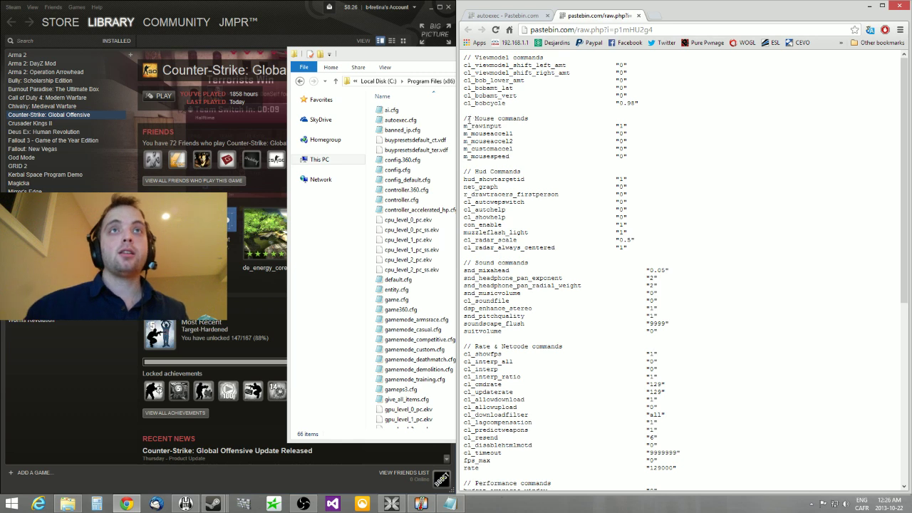
pyautogui.moveTo(467, 119); pyautogui.dragTo(670, 155)
pyautogui.click(671, 157)
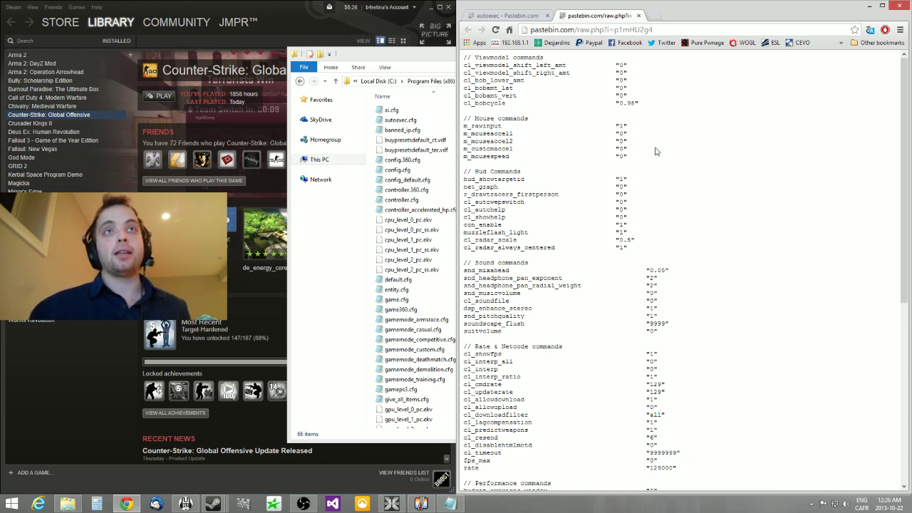
pyautogui.moveTo(636, 159); pyautogui.dragTo(451, 134)
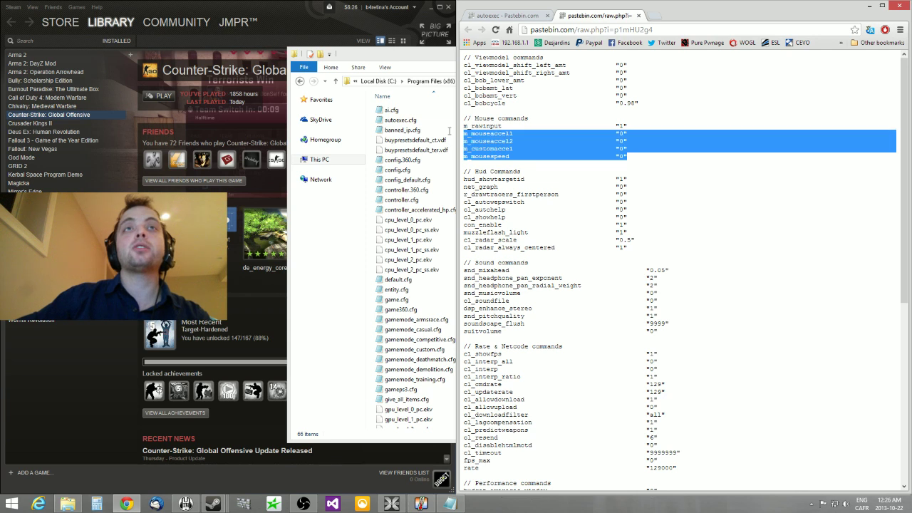
pyautogui.click(641, 154)
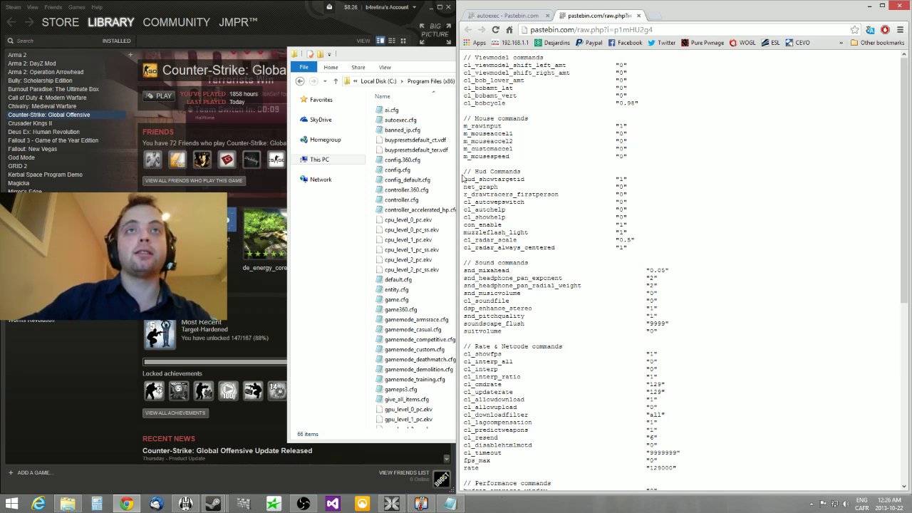
# Highlight the Hud Commands block, plus the r_drawtracers_firstperson, cl_radar and muzzleflash_light lines
pyautogui.moveTo(469, 172); pyautogui.dragTo(654, 245)
pyautogui.click(653, 248)
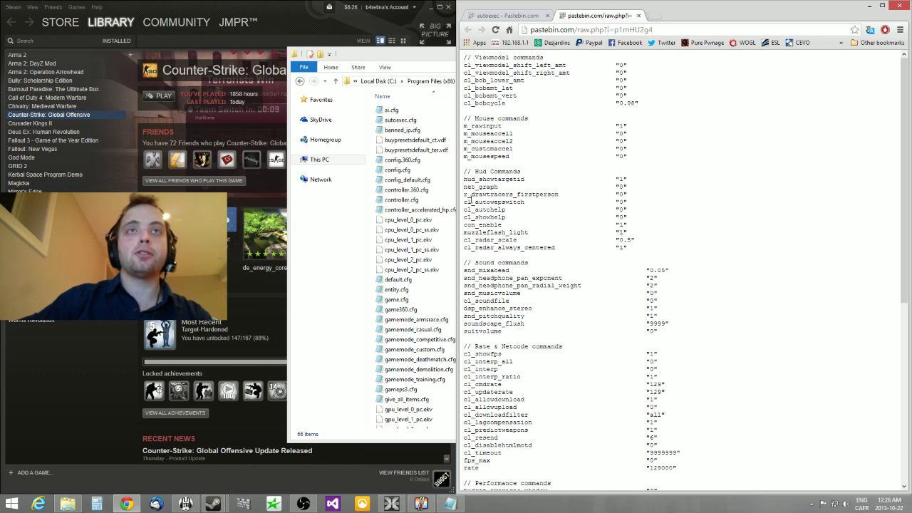
pyautogui.moveTo(464, 194); pyautogui.dragTo(641, 194)
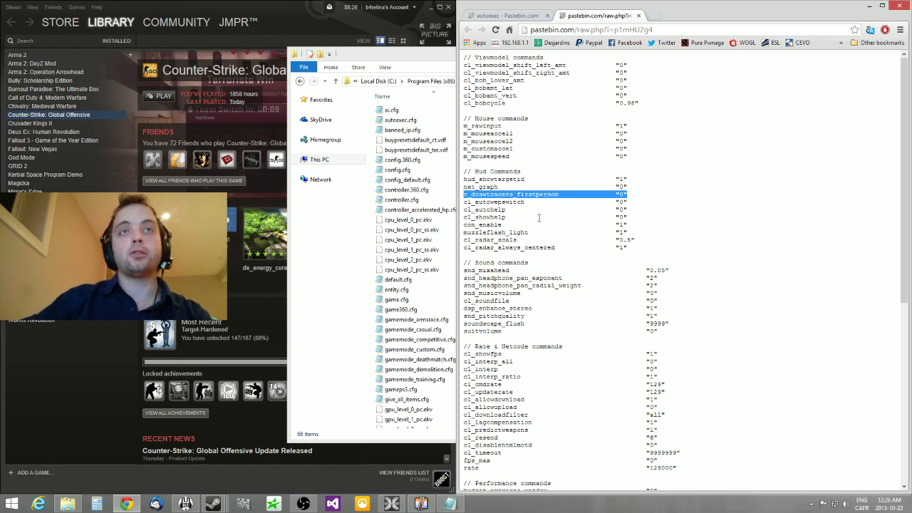
pyautogui.click(637, 248)
pyautogui.moveTo(638, 248); pyautogui.dragTo(498, 240)
pyautogui.click(519, 240)
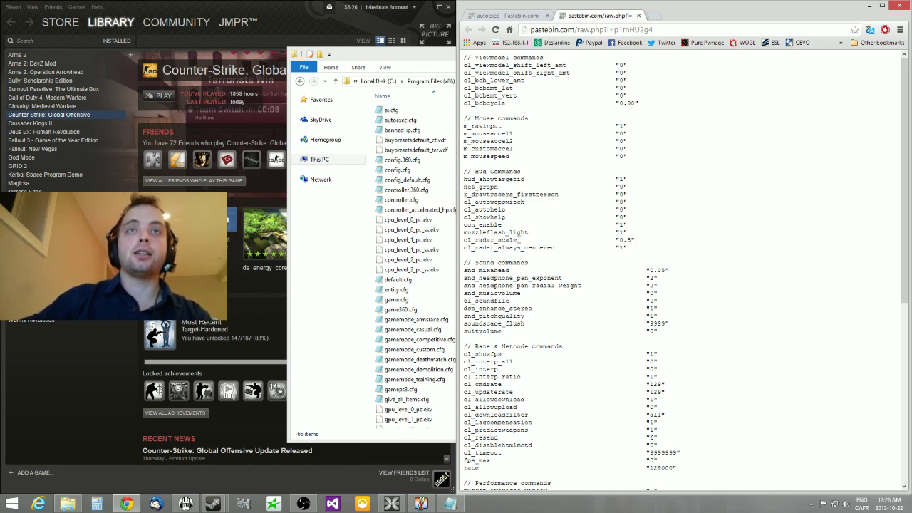
pyautogui.tripleClick(624, 235)
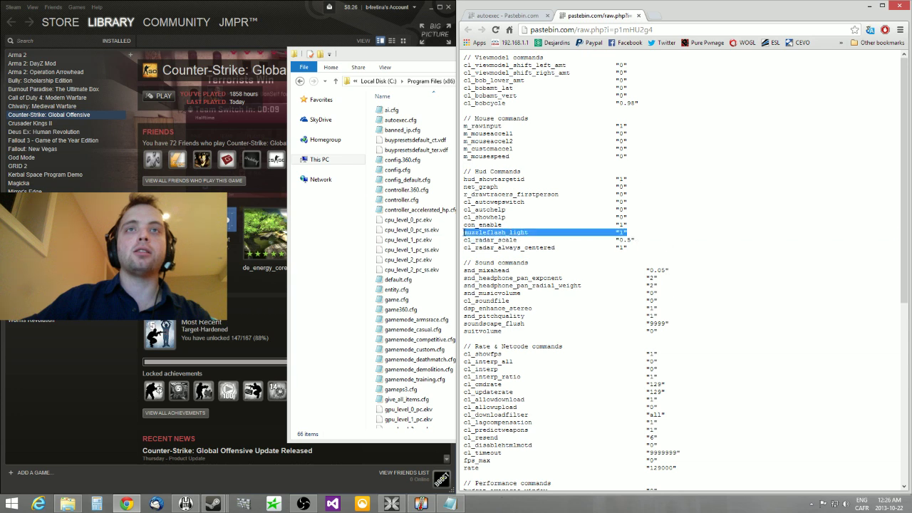
pyautogui.click(629, 255)
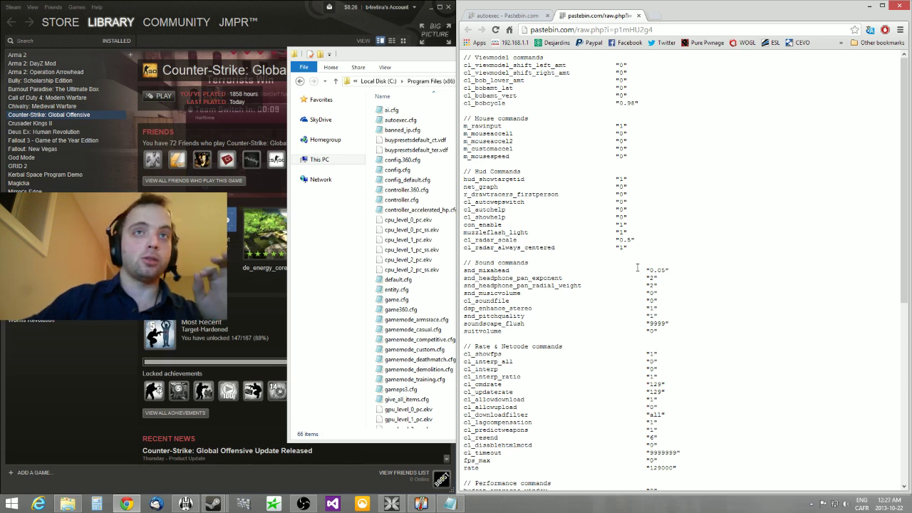
pyautogui.scroll(-3, 620, 257)
pyautogui.moveTo(465, 171); pyautogui.dragTo(690, 234)
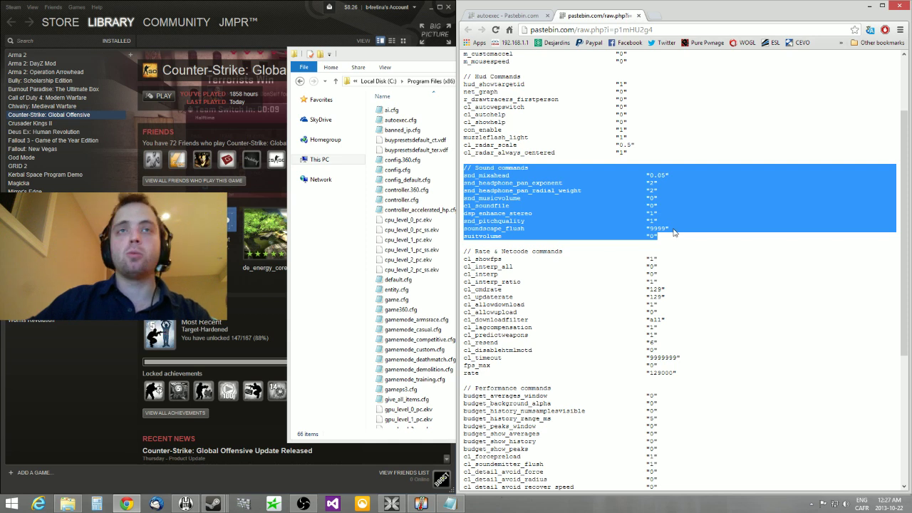
pyautogui.scroll(-1, 658, 240)
pyautogui.click(587, 238)
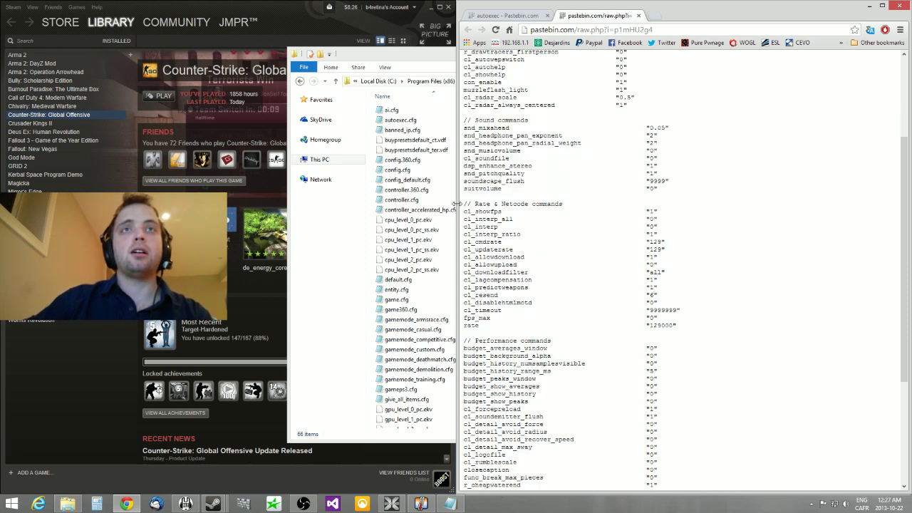
pyautogui.moveTo(464, 204); pyautogui.dragTo(731, 326)
pyautogui.click(729, 332)
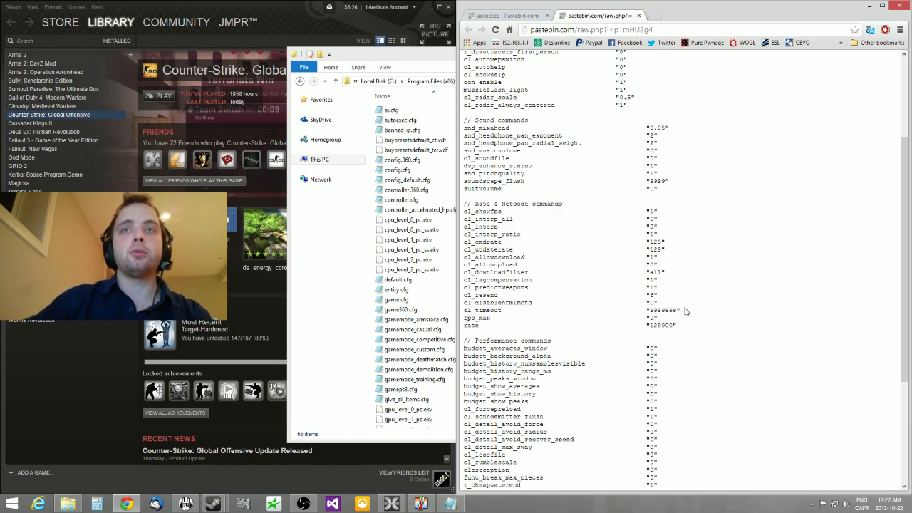
pyautogui.scroll(-5, 684, 306)
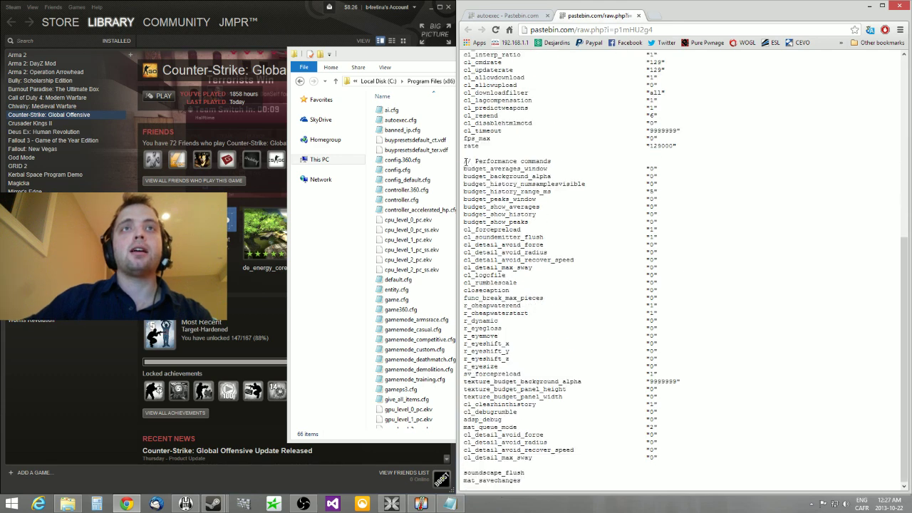
pyautogui.moveTo(464, 161); pyautogui.dragTo(721, 458)
pyautogui.click(693, 449)
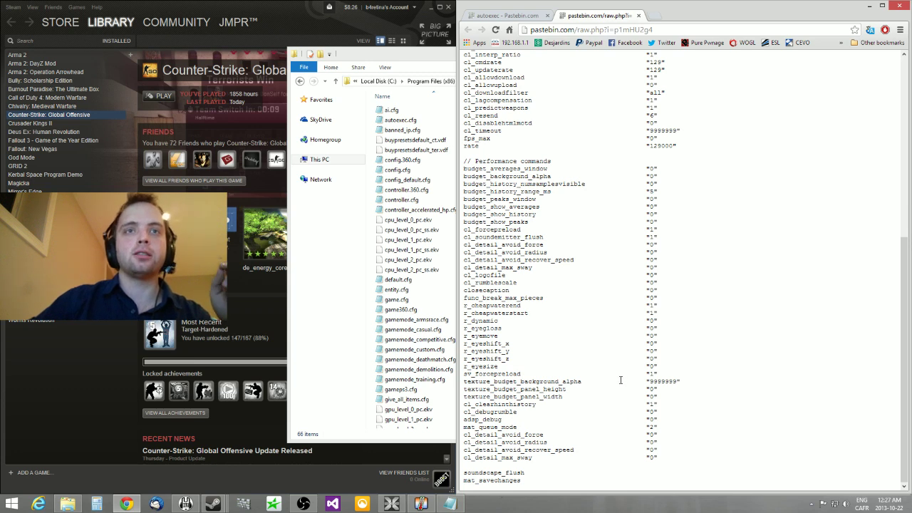
pyautogui.moveTo(543, 476); pyautogui.dragTo(463, 470)
pyautogui.click(631, 427)
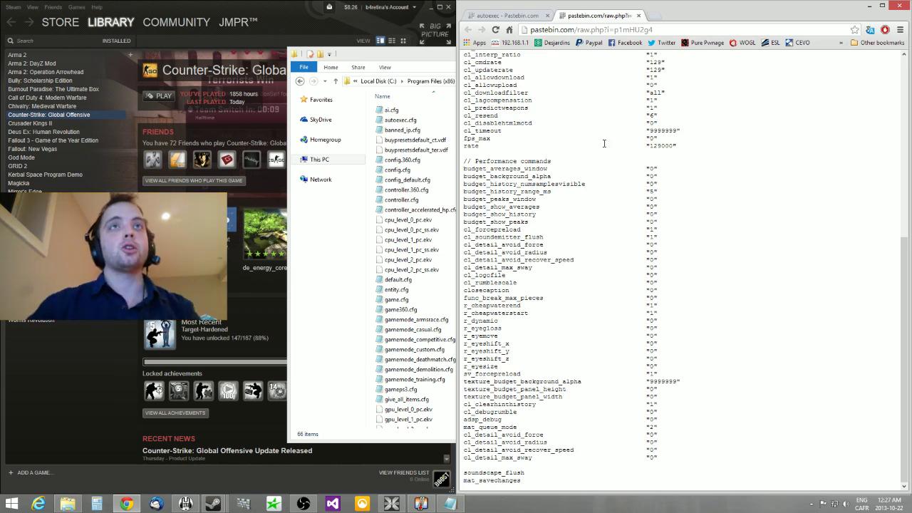
# Copy the entire raw config text from the Pastebin page
pyautogui.hotkey('ctrl', 'a')
pyautogui.rightClick(501, 104)
pyautogui.click(519, 114)
# Replace autoexec.cfg's contents with the copied config in Notepad, then close it without saving
pyautogui.rightClick(396, 121)
pyautogui.click(409, 134)
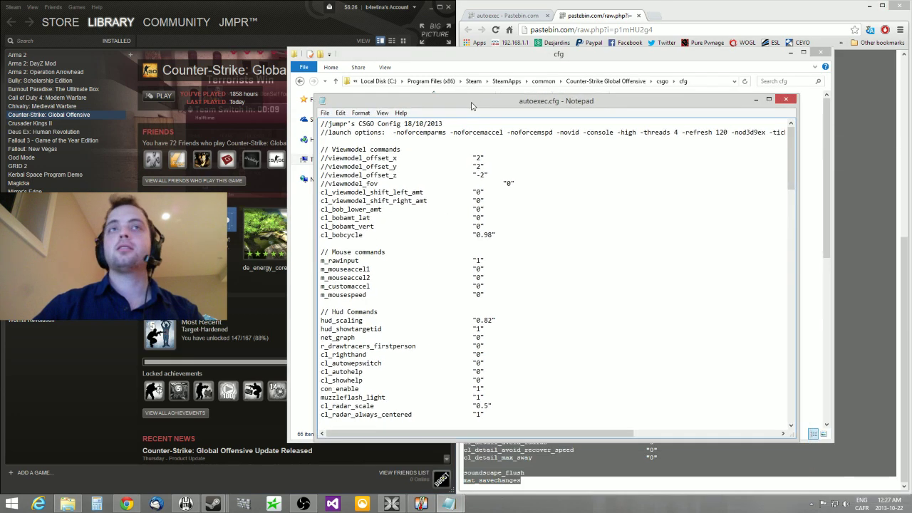
pyautogui.hotkey('ctrl', 'a')
pyautogui.hotkey('ctrl', 'v')
pyautogui.scroll(20, 640, 235)
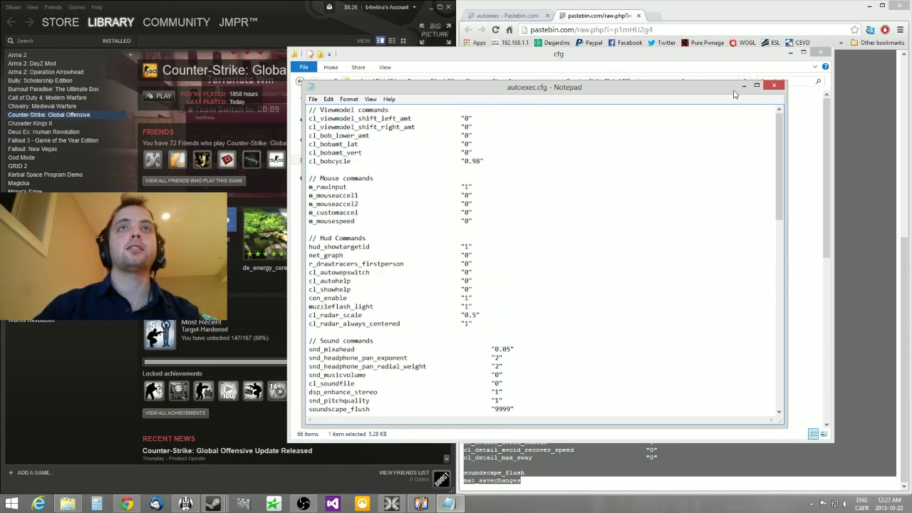
pyautogui.click(779, 87)
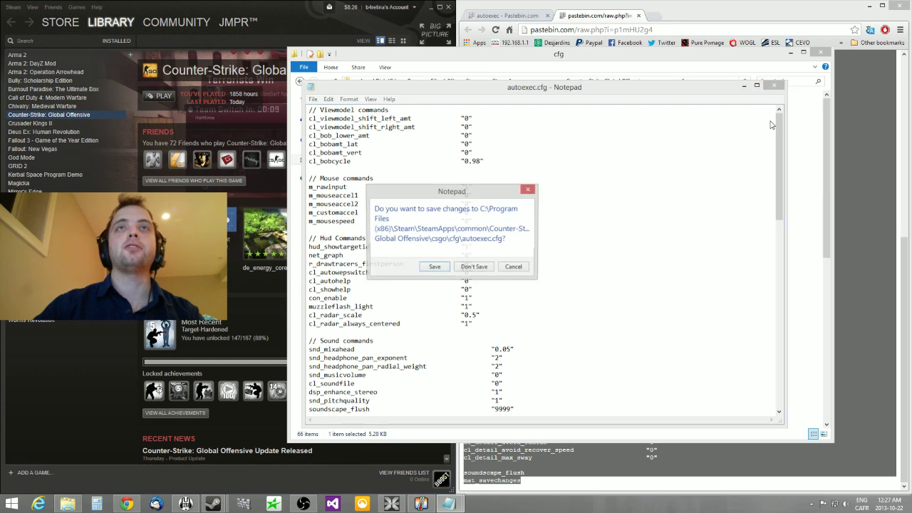
pyautogui.click(484, 268)
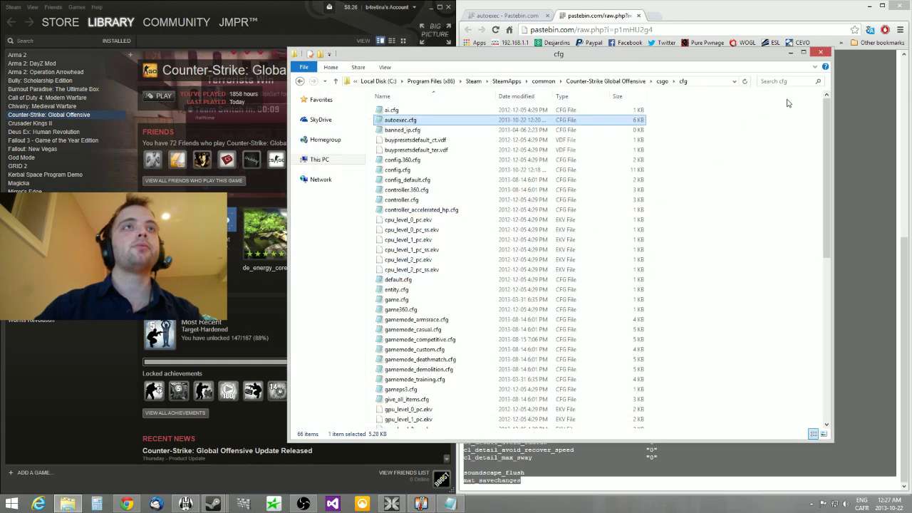
# Close the cfg folder and open Counter-Strike: Global Offensive's properties in the Steam library
pyautogui.click(820, 52)
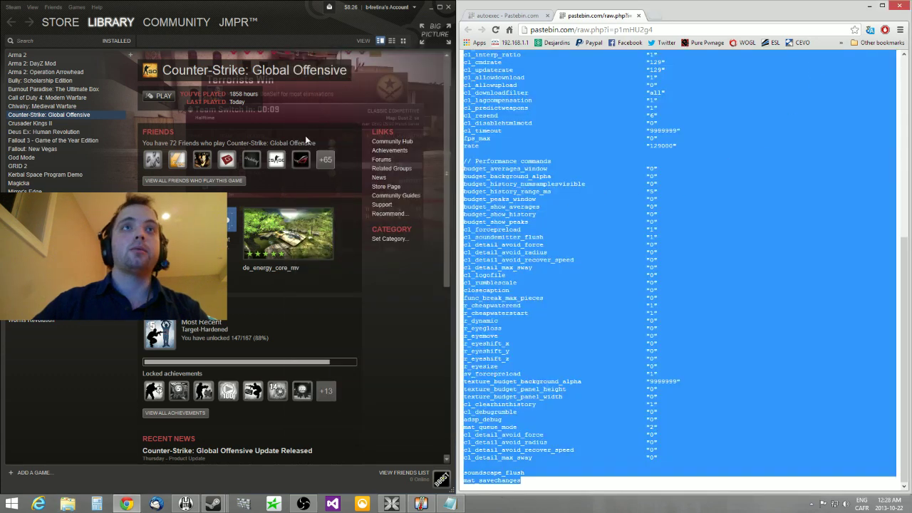
pyautogui.click(396, 101)
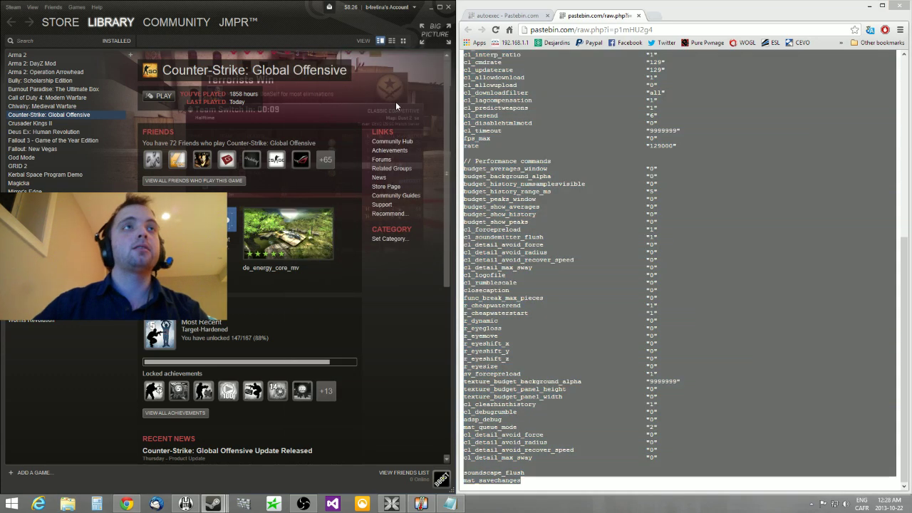
pyautogui.rightClick(41, 117)
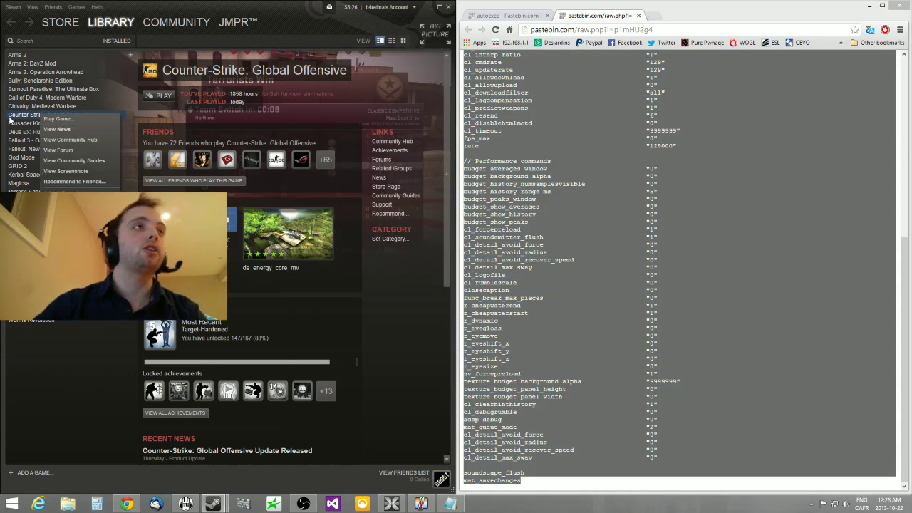
pyautogui.click(20, 117)
pyautogui.rightClick(56, 116)
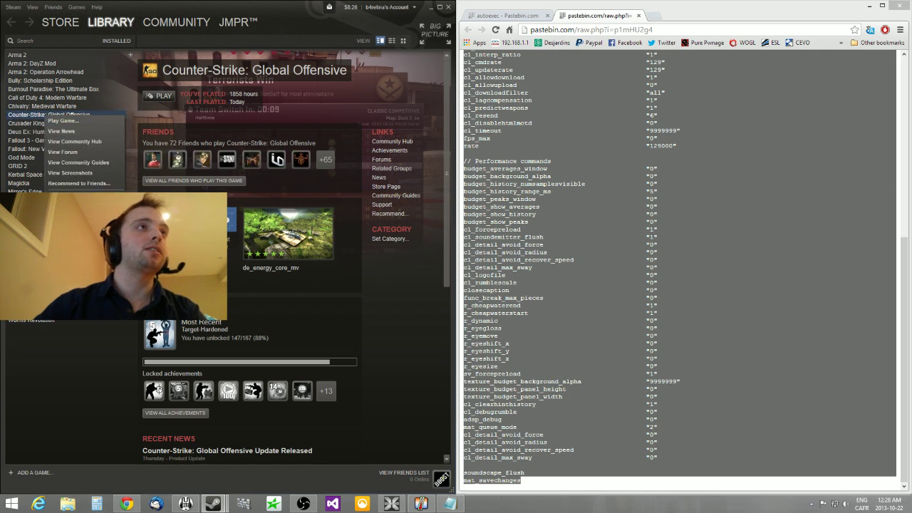
pyautogui.click(68, 186)
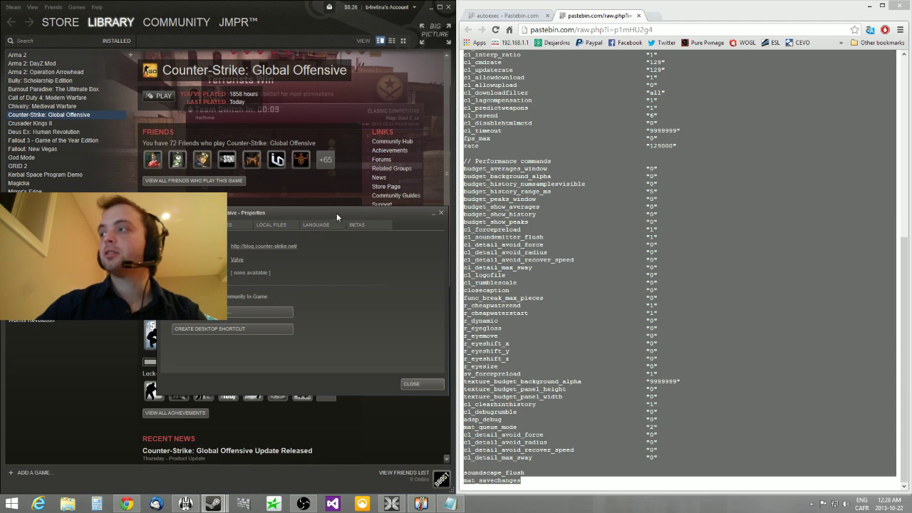
# Paste the new -noforcemparms … -high string over the existing launch options
pyautogui.moveTo(337, 213); pyautogui.dragTo(567, 147)
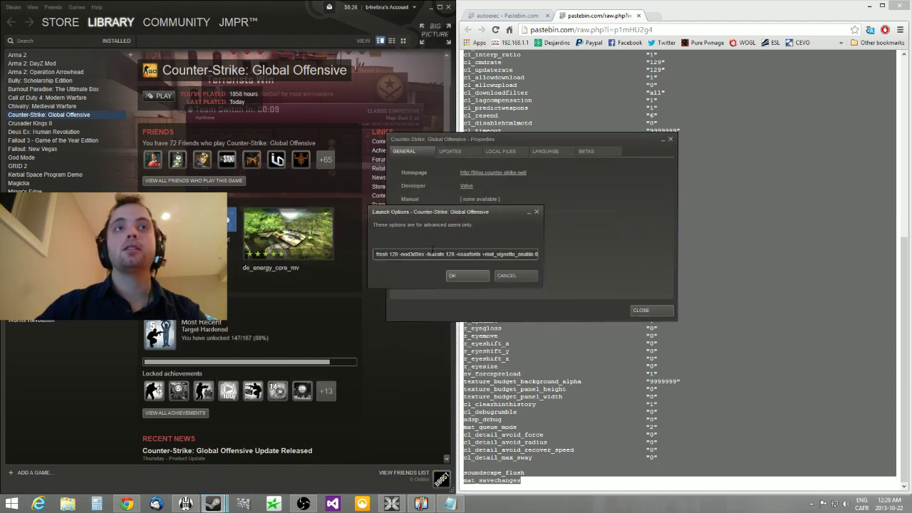
pyautogui.hotkey('ctrl', 'a')
pyautogui.hotkey('ctrl', 'v')
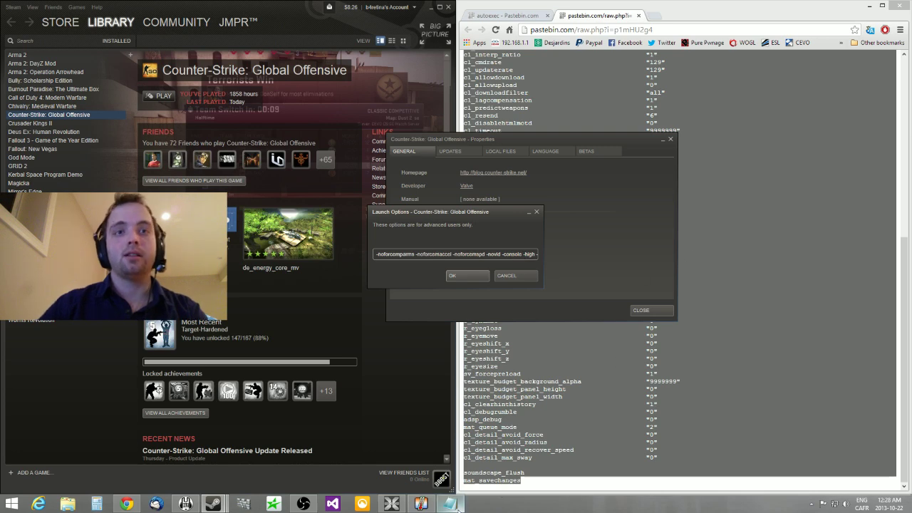
# Bring the launch options notes forward and highlight the first line, then the -novid and -high runs
pyautogui.click(451, 504)
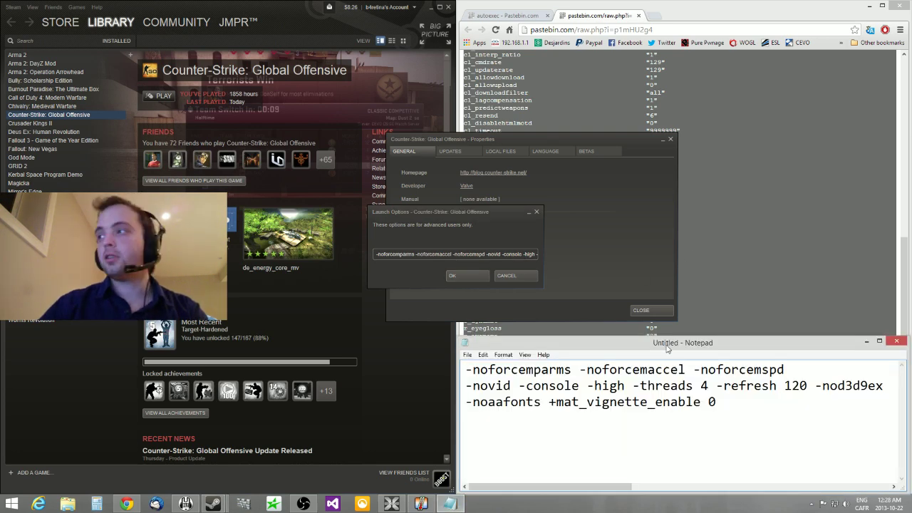
pyautogui.moveTo(668, 349); pyautogui.dragTo(575, 275)
pyautogui.moveTo(692, 296); pyautogui.dragTo(374, 296)
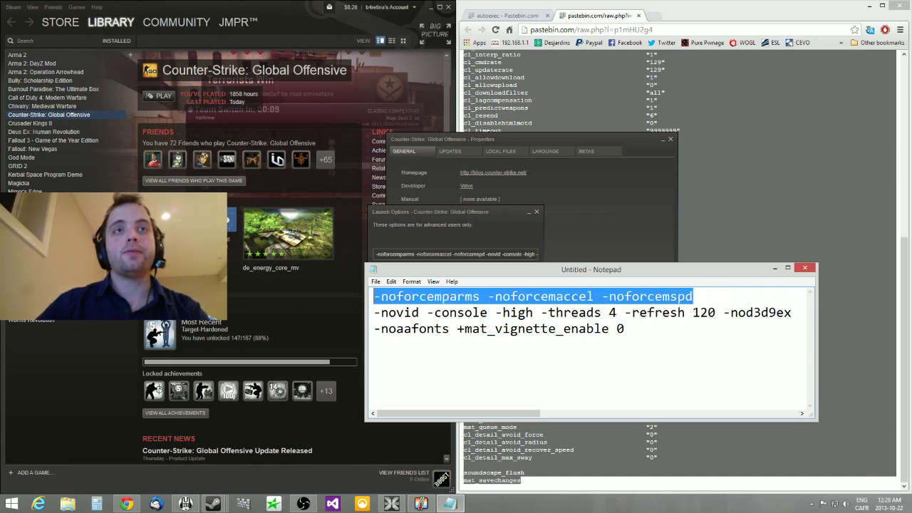
pyautogui.click(625, 342)
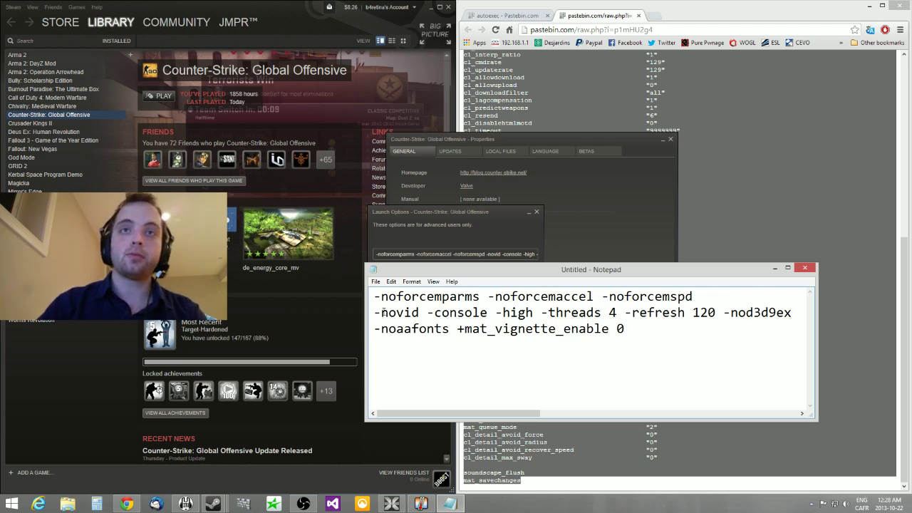
pyautogui.moveTo(373, 312); pyautogui.dragTo(690, 334)
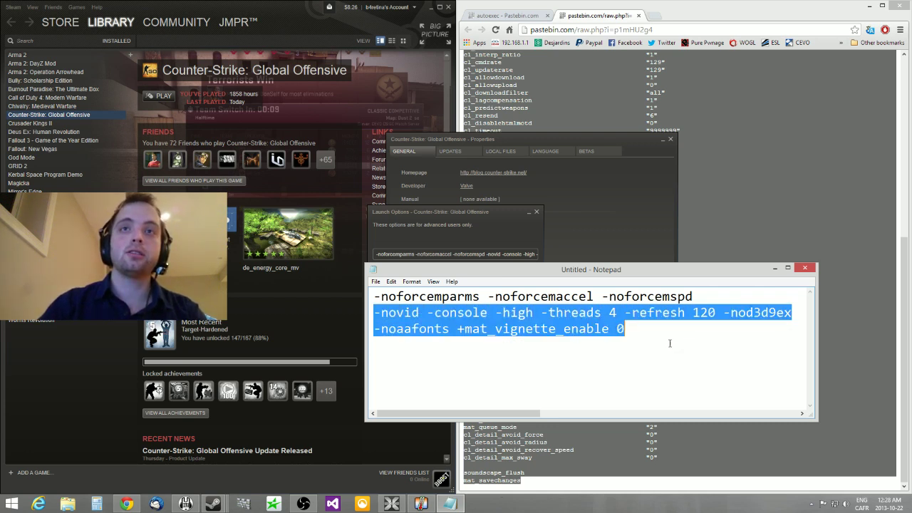
pyautogui.click(617, 328)
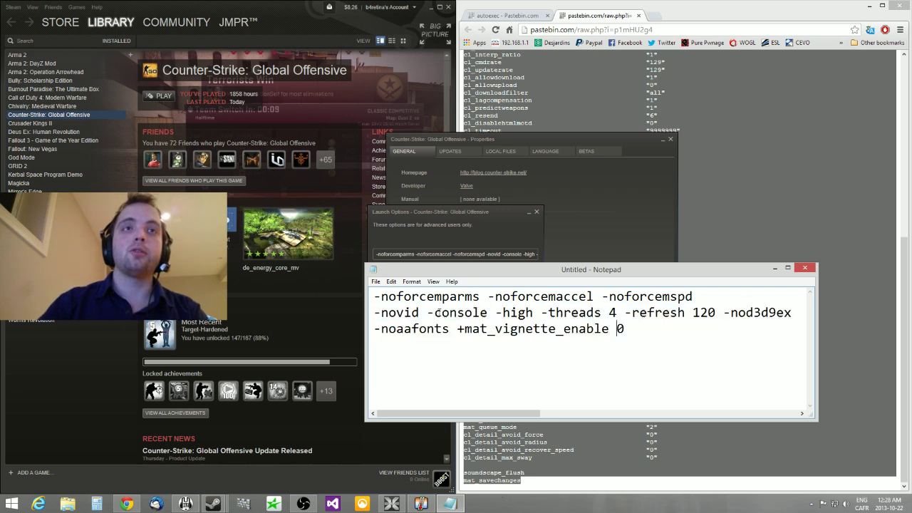
pyautogui.moveTo(494, 312); pyautogui.dragTo(671, 327)
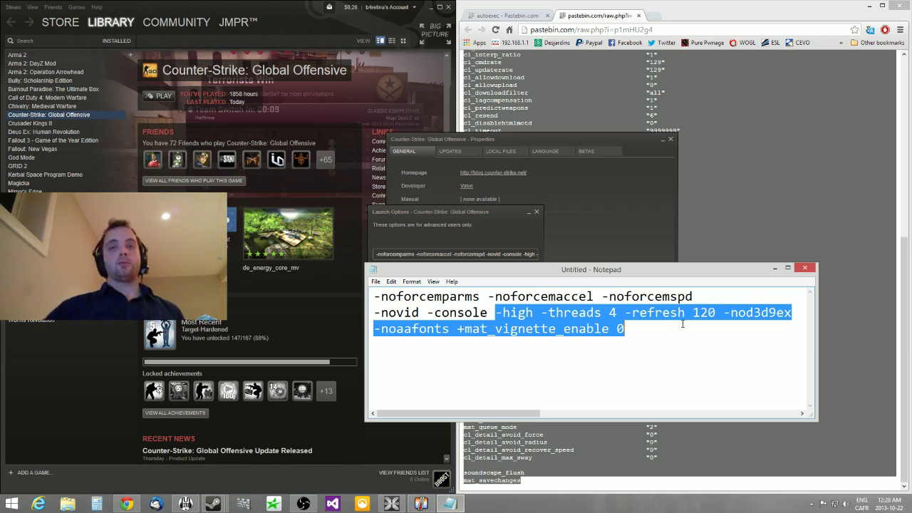
pyautogui.click(681, 324)
# Highlight the -refresh 120 option, then select all three lines of launch parameters
pyautogui.moveTo(716, 312); pyautogui.dragTo(625, 313)
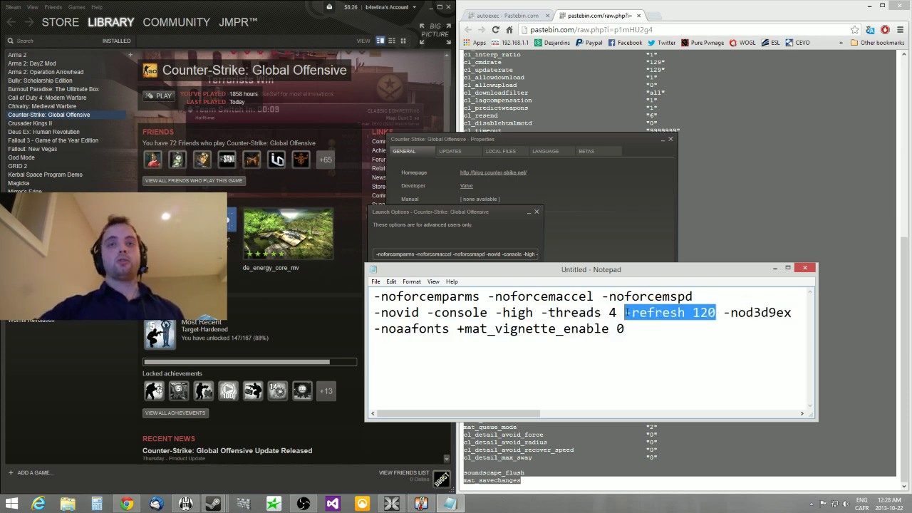
pyautogui.click(709, 327)
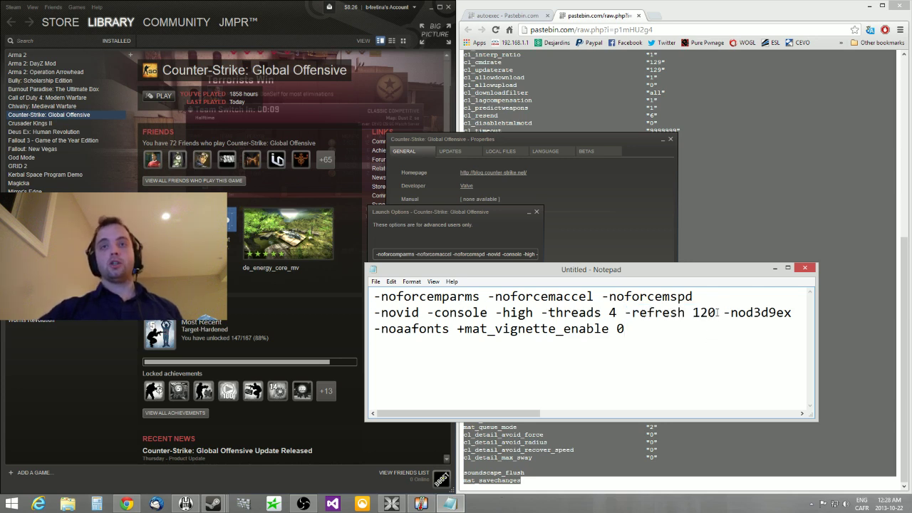
pyautogui.moveTo(718, 312); pyautogui.dragTo(624, 307)
pyautogui.click(689, 328)
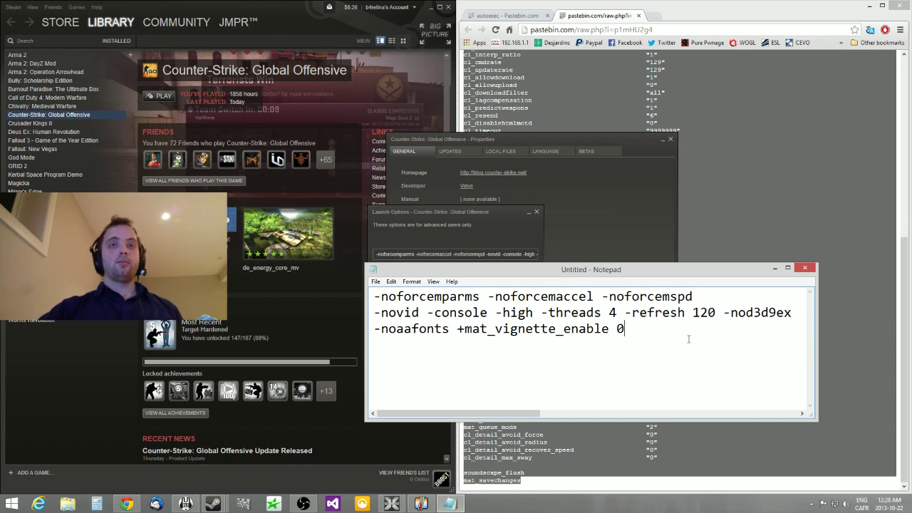
pyautogui.moveTo(674, 340); pyautogui.dragTo(375, 297)
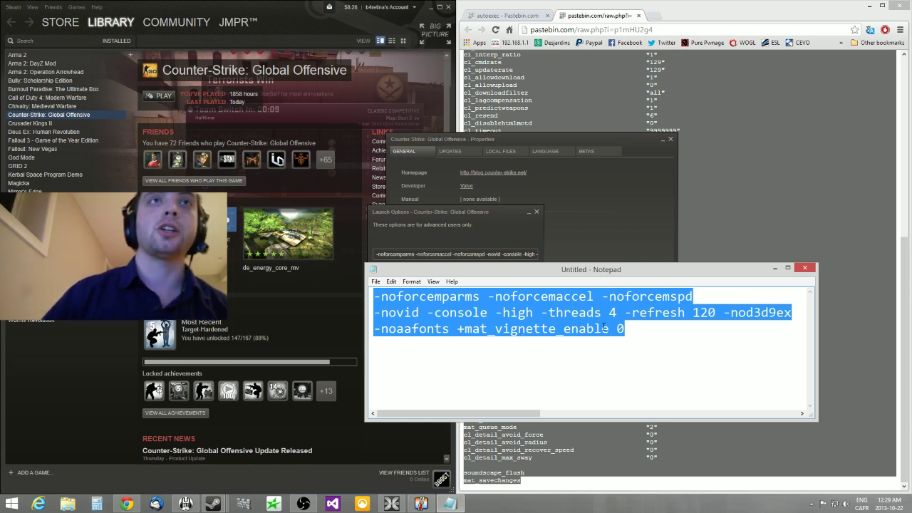
# Paste the Notepad parameters into CS:GO's Launch Options, confirm with OK, and close Properties
pyautogui.hotkey('ctrl', 'c')
pyautogui.click(488, 255)
pyautogui.hotkey('ctrl', 'a')
pyautogui.hotkey('ctrl', 'v')
pyautogui.hotkey('ctrl', 'a')
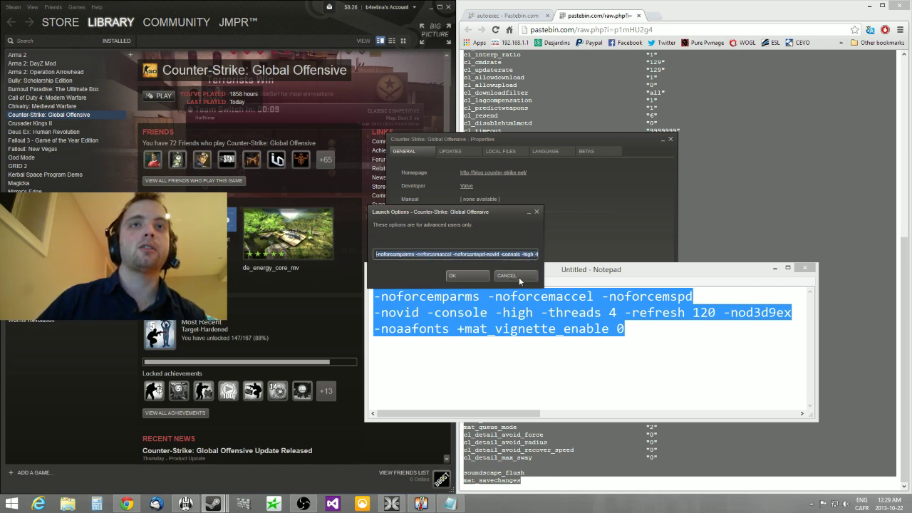
pyautogui.click(459, 279)
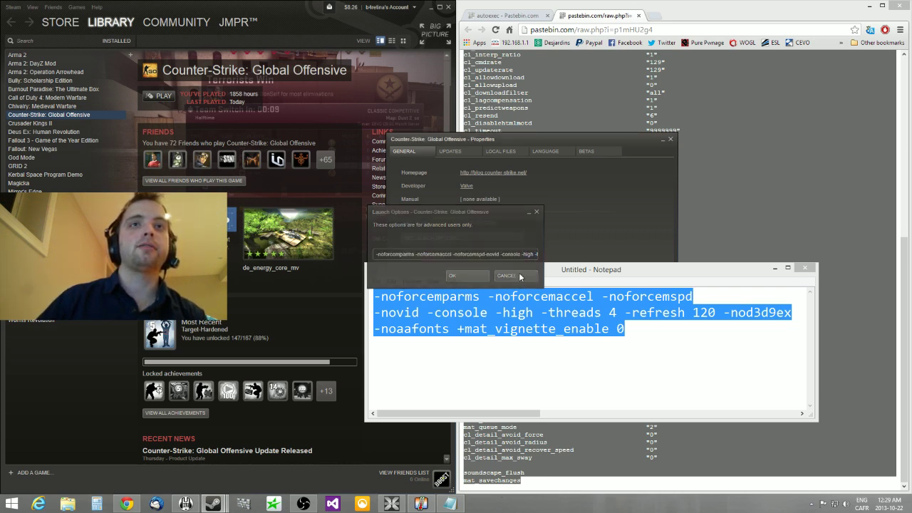
pyautogui.click(620, 214)
pyautogui.press('Escape')
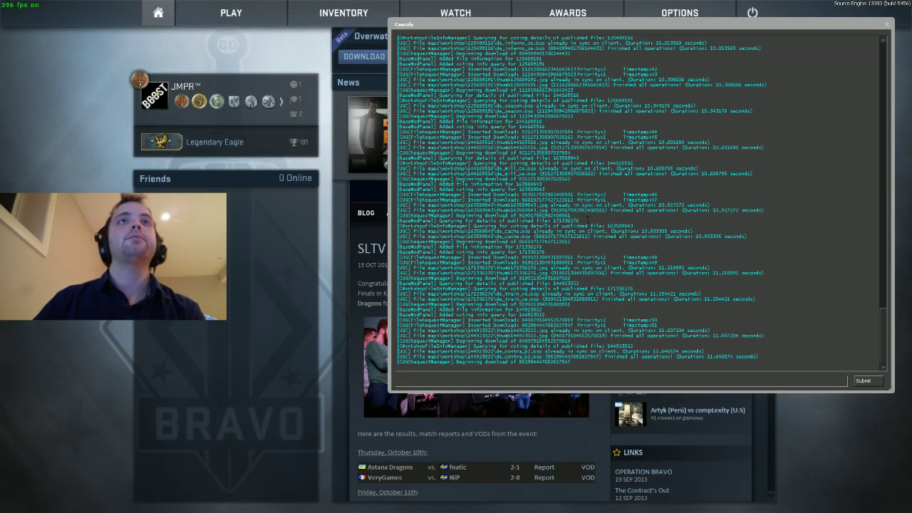
# Close the developer console to reveal the CS:GO main menu
pyautogui.click(886, 27)
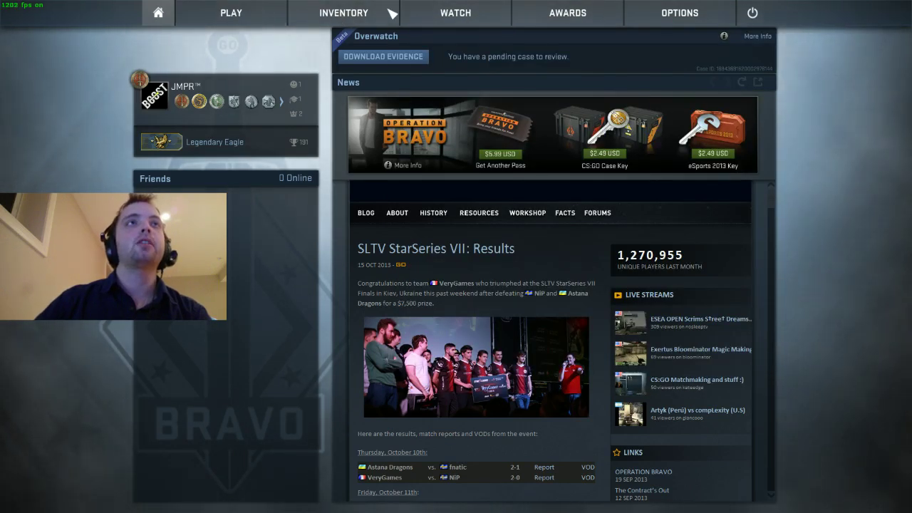
# Go to Options > Video Settings, inspect Power Savings, then show the Advanced video settings
pyautogui.click(677, 16)
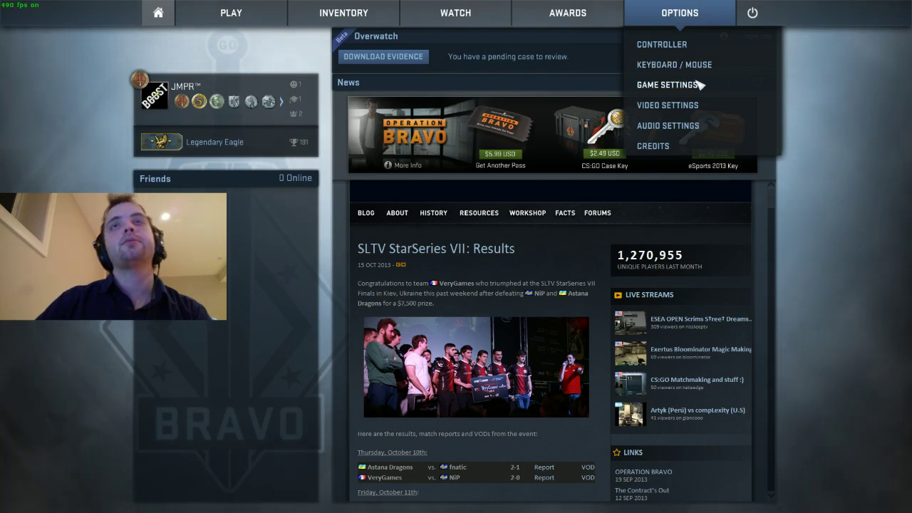
pyautogui.click(687, 106)
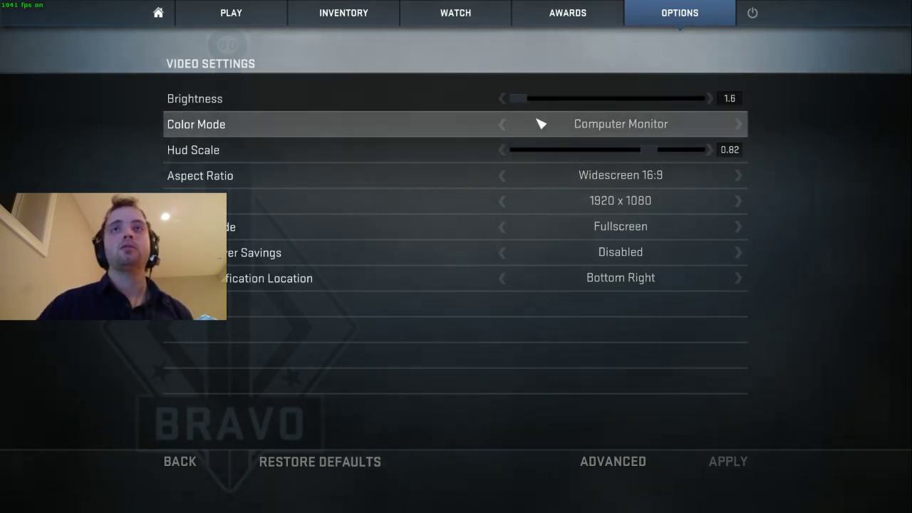
pyautogui.click(462, 258)
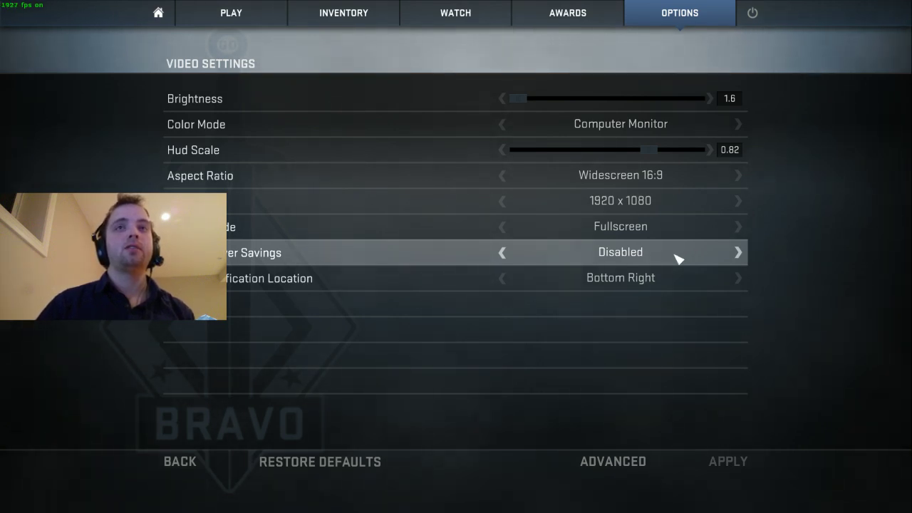
pyautogui.click(610, 462)
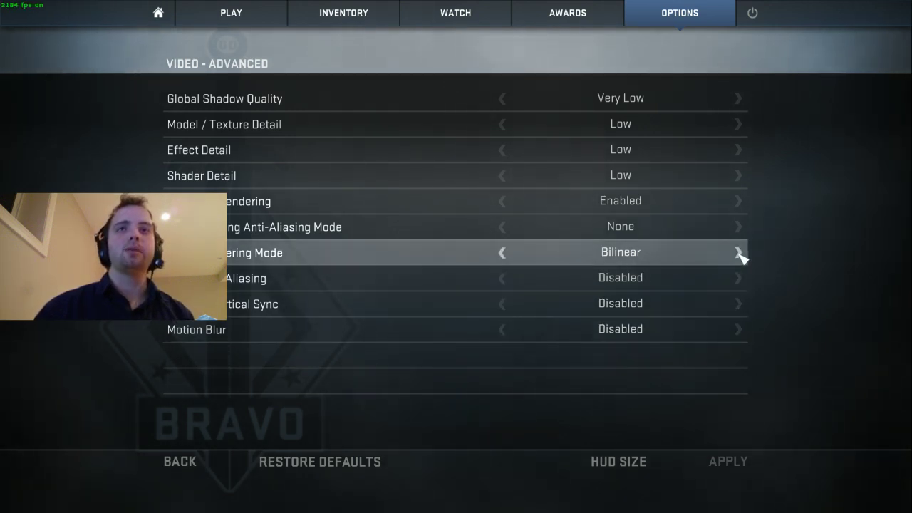
# Read the Texture Filtering Mode info, then raise it from Bilinear to Anisotropic 8X
pyautogui.click(737, 255)
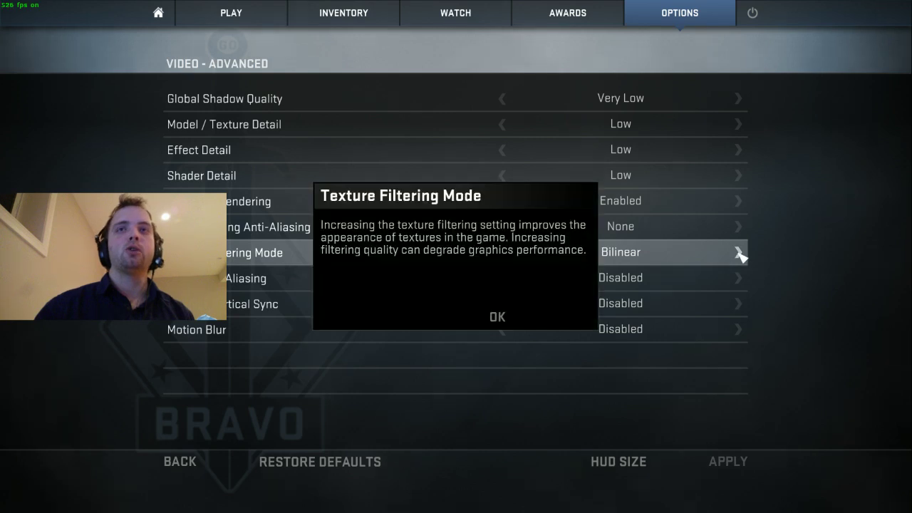
pyautogui.click(494, 316)
pyautogui.click(738, 255)
pyautogui.click(738, 255)
pyautogui.click(739, 255)
pyautogui.click(739, 255)
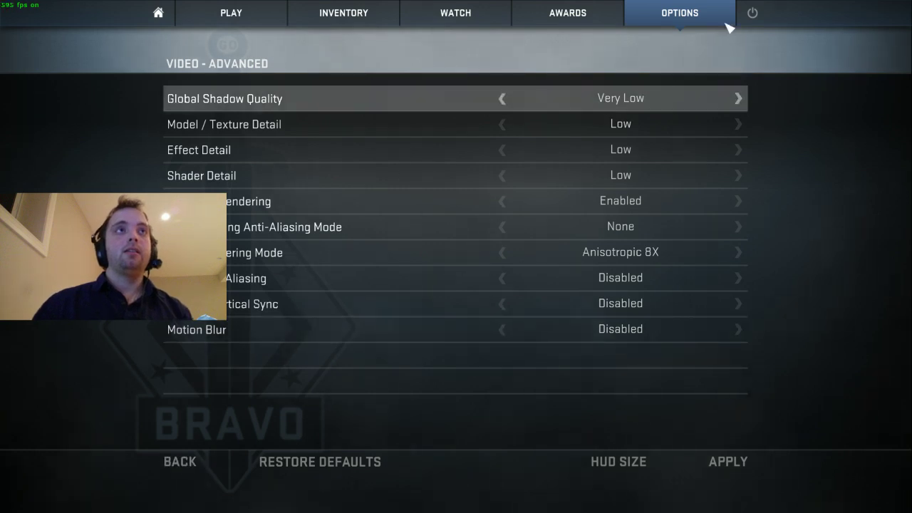
# Leave the advanced video settings, discarding the texture filtering change, and return to the main menu
pyautogui.click(187, 461)
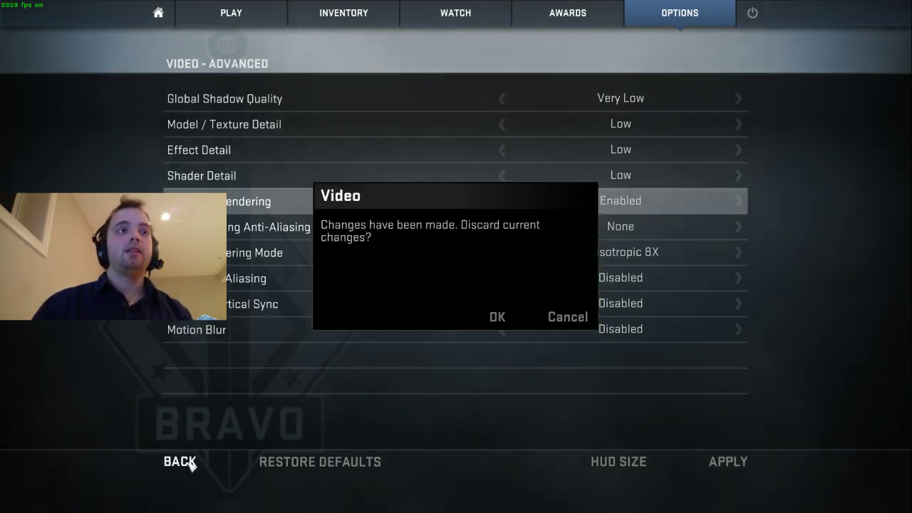
pyautogui.click(498, 319)
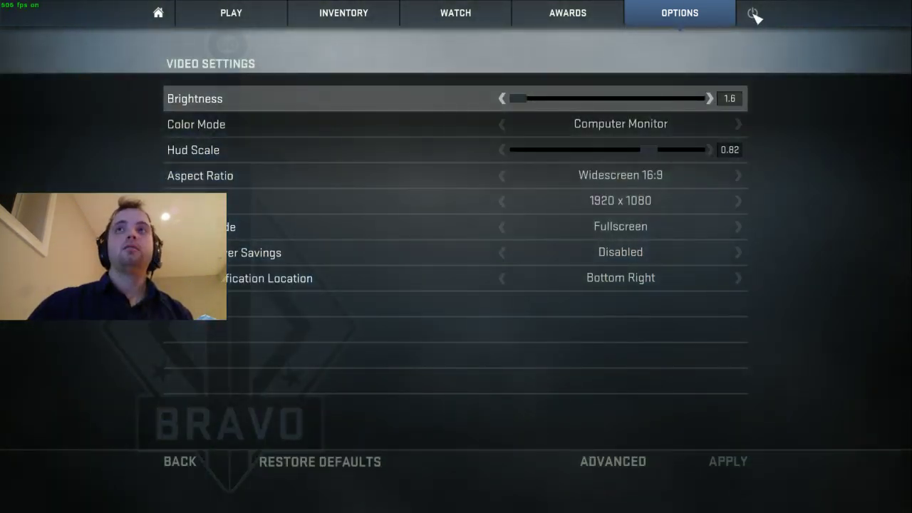
pyautogui.press('Escape')
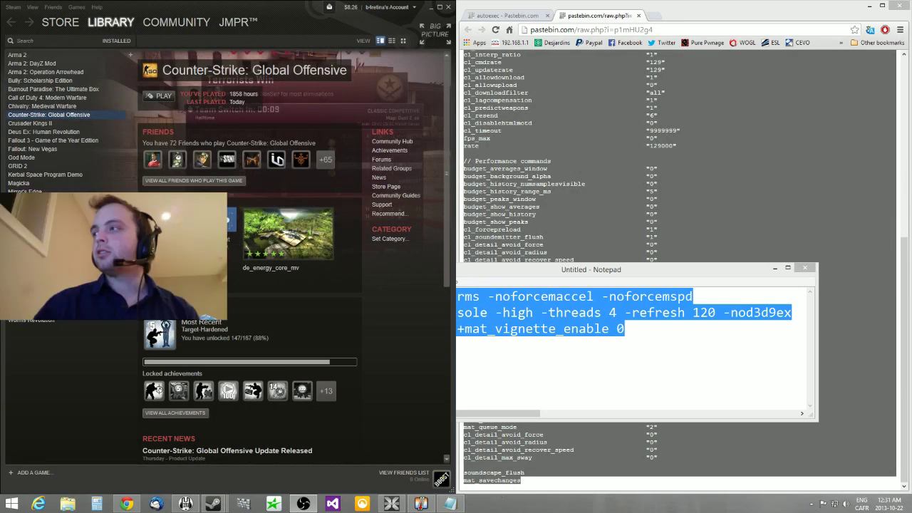
# Minimize the browser and Notepad, then launch NVIDIA Control Panel from the desktop menu
pyautogui.click(869, 7)
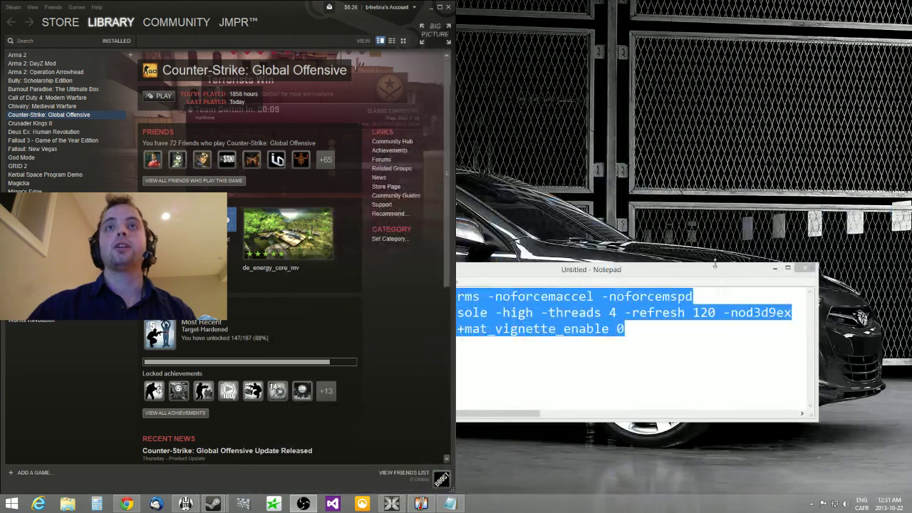
pyautogui.click(775, 270)
pyautogui.rightClick(573, 135)
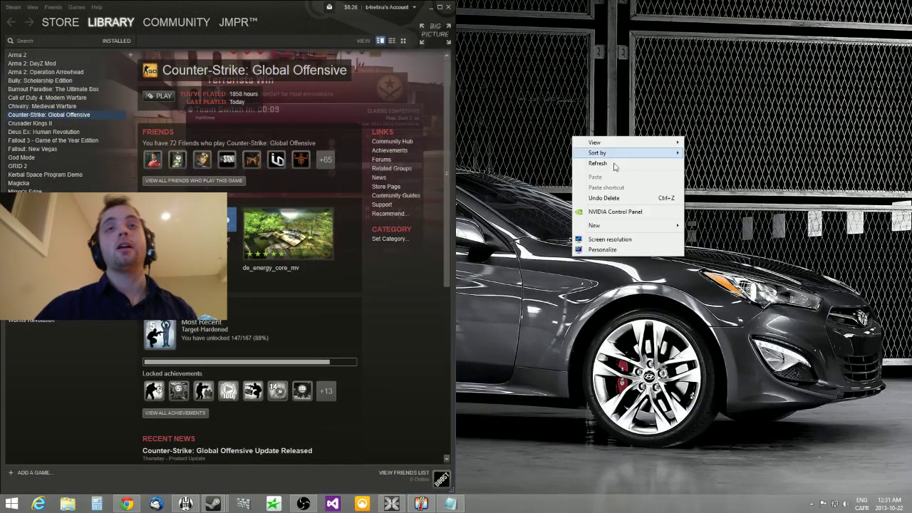
pyautogui.click(609, 213)
pyautogui.moveTo(375, 51); pyautogui.dragTo(580, 51)
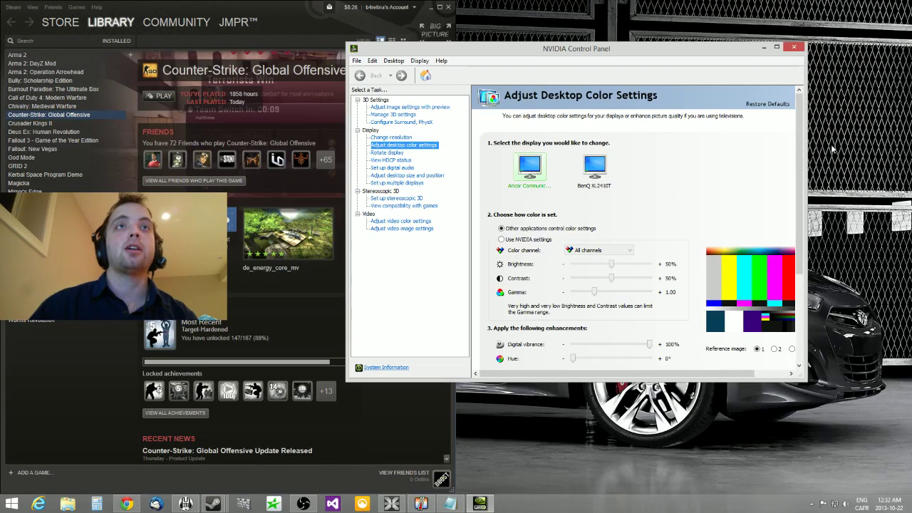
# Set Digital vibrance to 100% in desktop color settings and apply it
pyautogui.moveTo(801, 122); pyautogui.dragTo(800, 211)
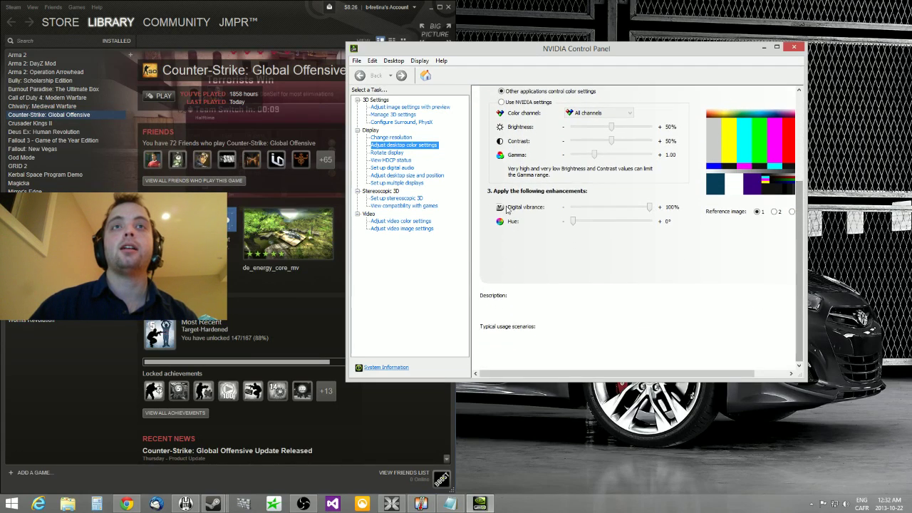
pyautogui.moveTo(582, 213)
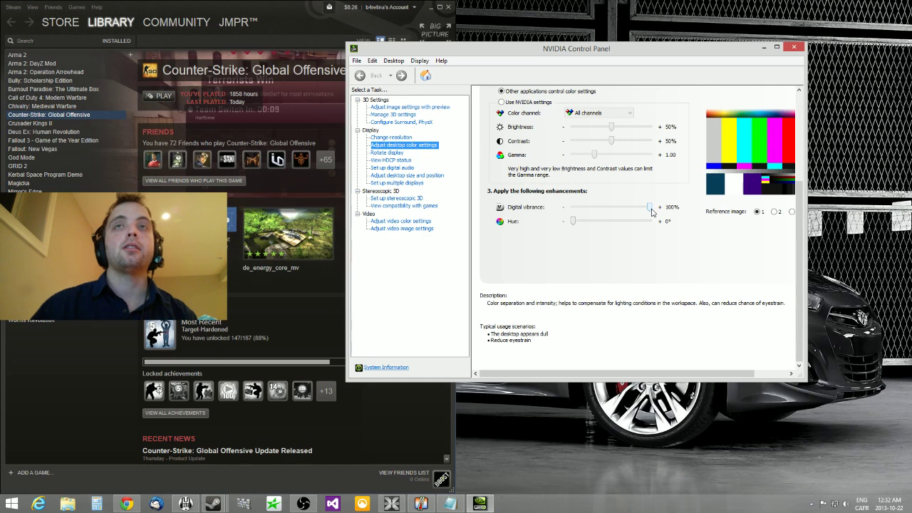
pyautogui.moveTo(651, 212); pyautogui.dragTo(688, 208)
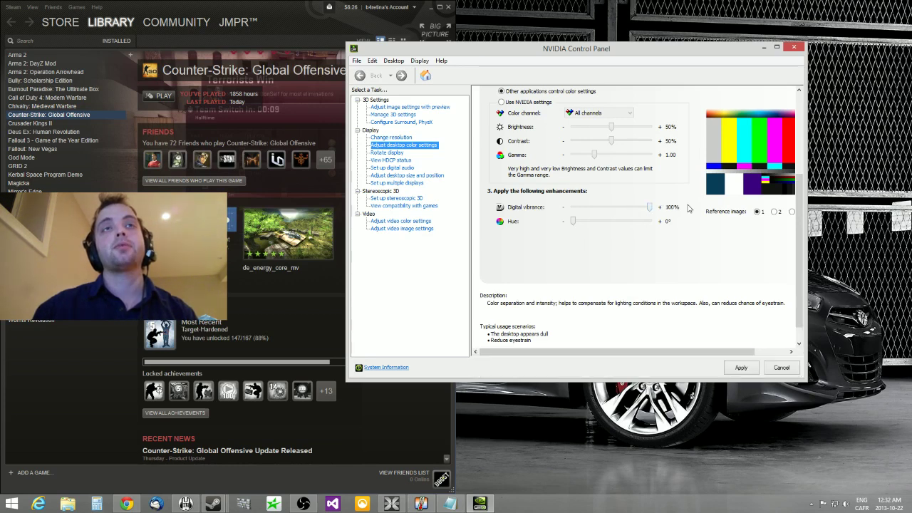
pyautogui.click(743, 371)
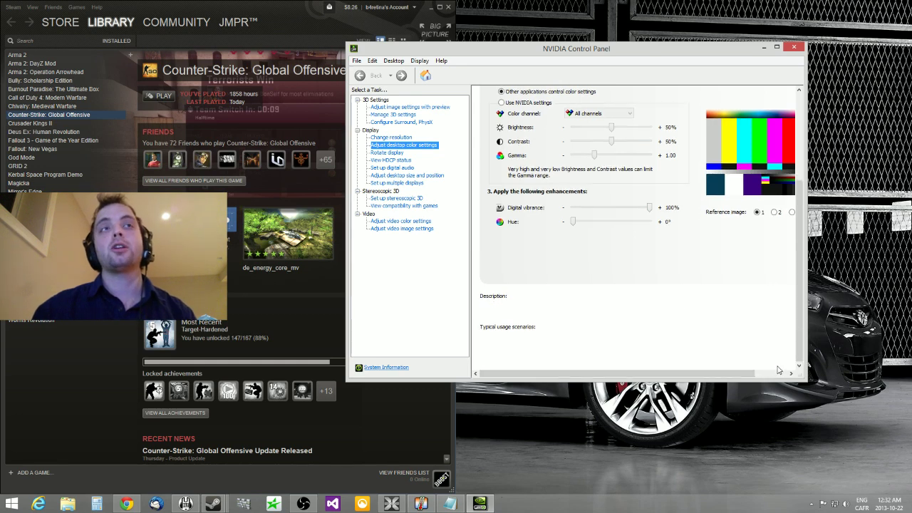
pyautogui.click(793, 47)
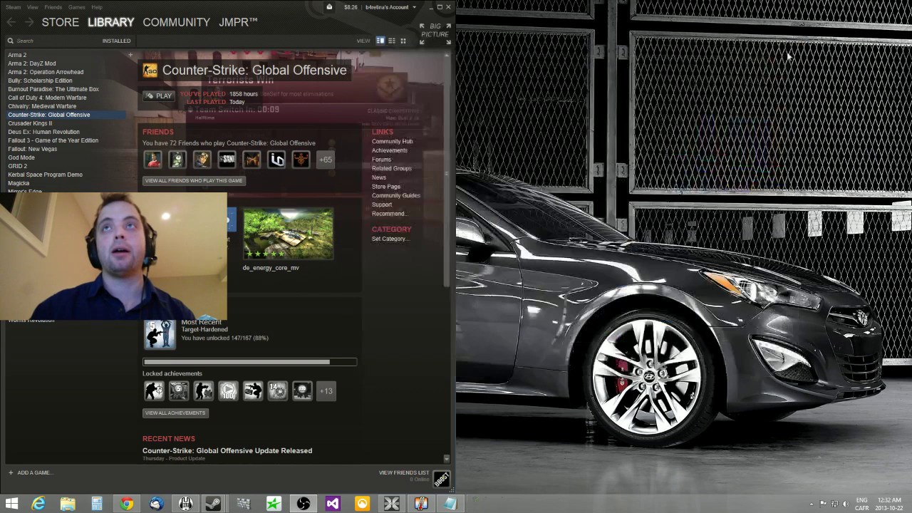